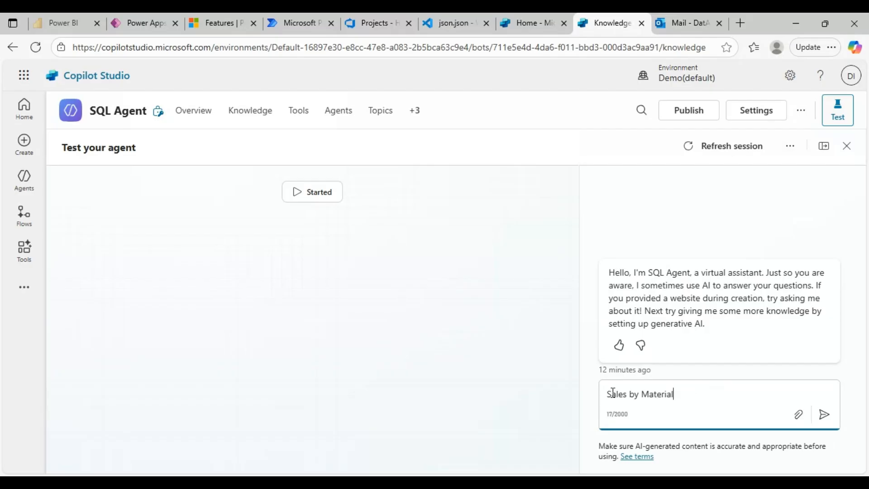
Step: Ask the existing SQL Agent for "Sales by Material" in its test chat and review the generated query
{"action": "left_click_drag", "start_coordinate": [608, 393], "coordinate": [689, 395]}
{"action": "left_click", "coordinate": [689, 394]}
{"action": "left_click", "coordinate": [823, 414]}
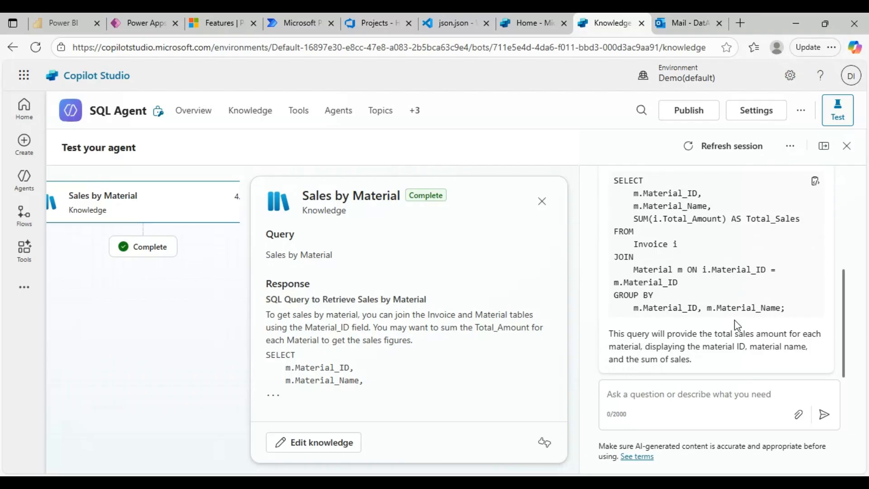
{"action": "scroll", "coordinate": [759, 295], "scroll_direction": "up", "scroll_amount": 3}
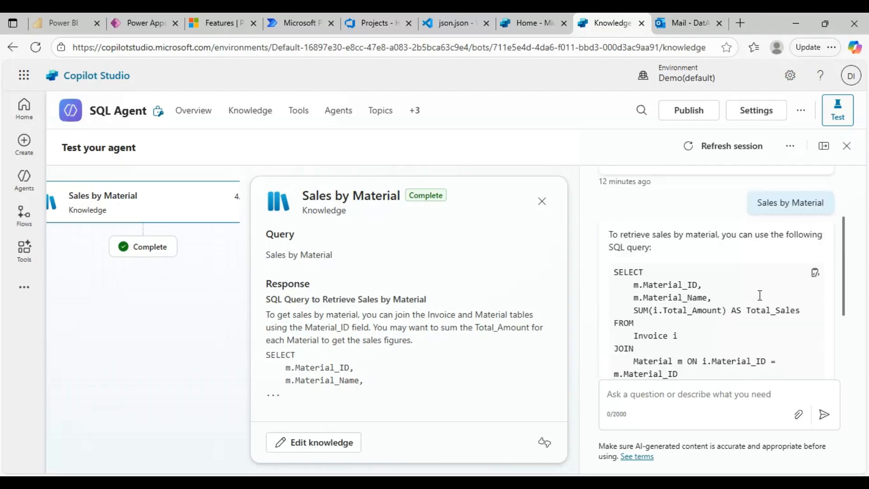
{"action": "scroll", "coordinate": [747, 306], "scroll_direction": "down", "scroll_amount": 1}
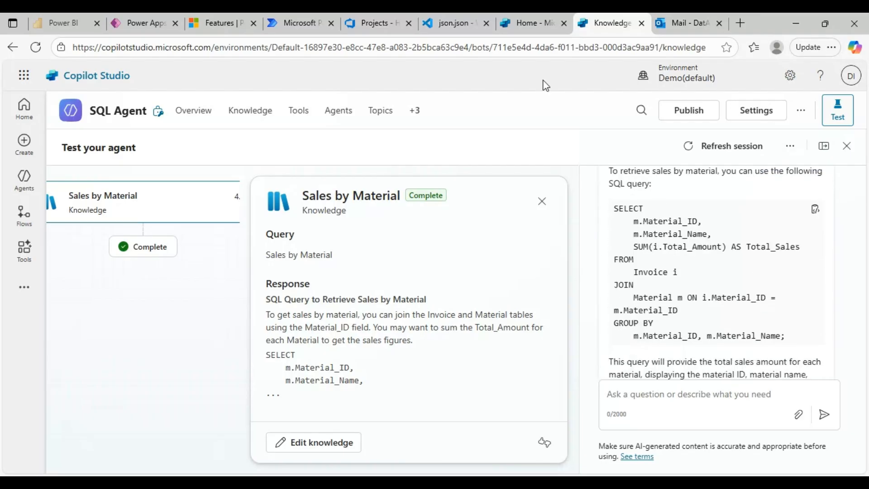
Step: Return to the Copilot Studio home page and start building a new agent
{"action": "left_click", "coordinate": [530, 23]}
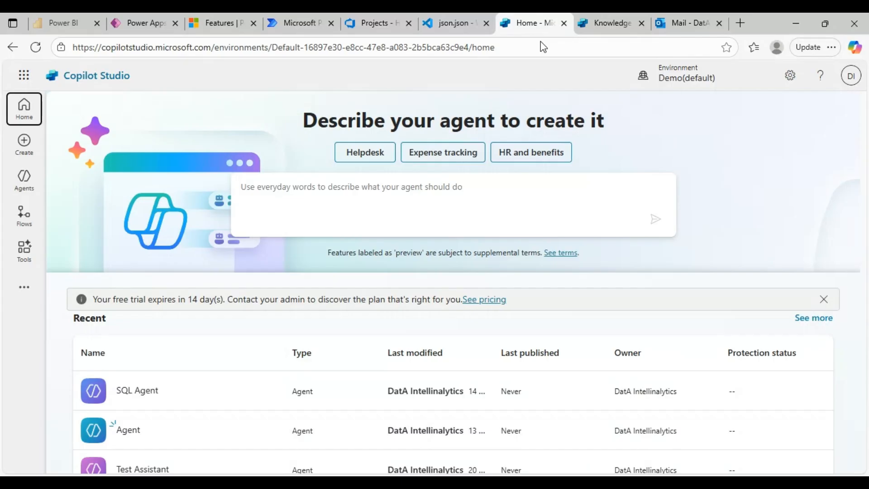
{"action": "left_click", "coordinate": [25, 145]}
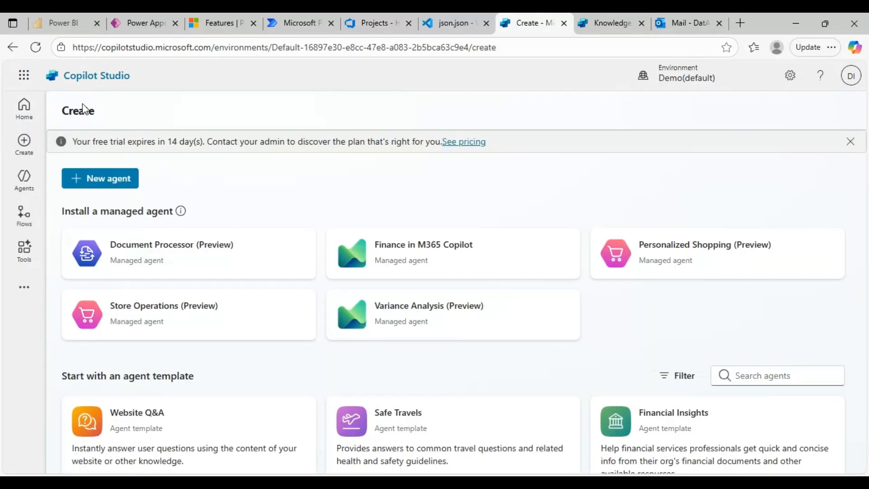
{"action": "left_click", "coordinate": [102, 183]}
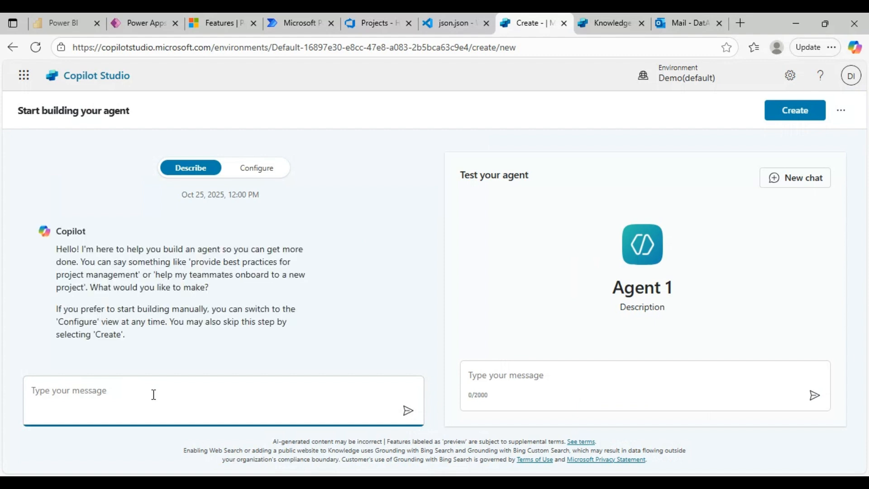
Step: Describe the new agent as "Text to SQL Assistant to convert natural language text to SQL query" and submit the description
{"action": "type", "text": "Text to SQL A"}
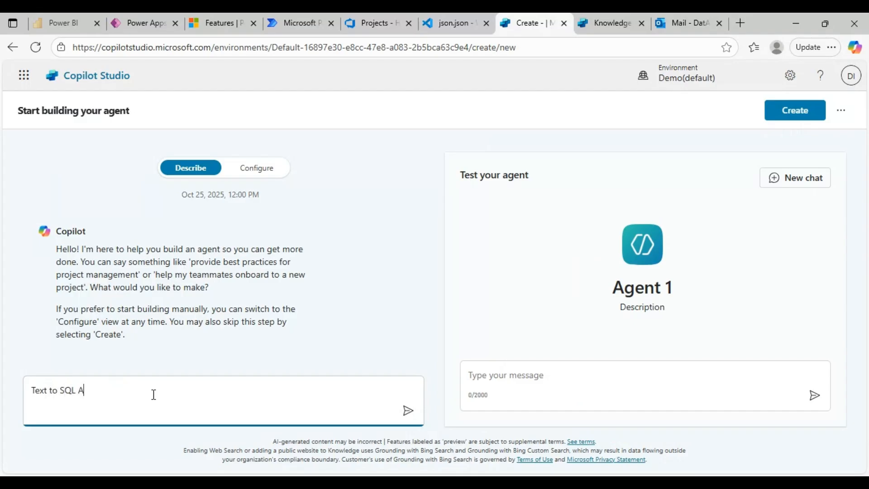
{"action": "type", "text": "ssistnat"}
{"action": "key", "text": "BackSpace"}
{"action": "key", "text": "BackSpace"}
{"action": "type", "text": "ant to convert natural language"}
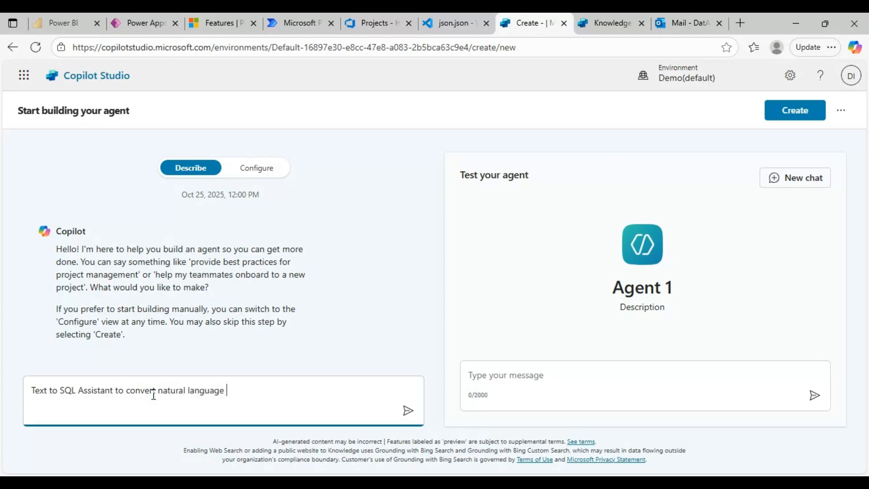
{"action": "type", "text": " text to SQL query"}
{"action": "key", "text": "Return"}
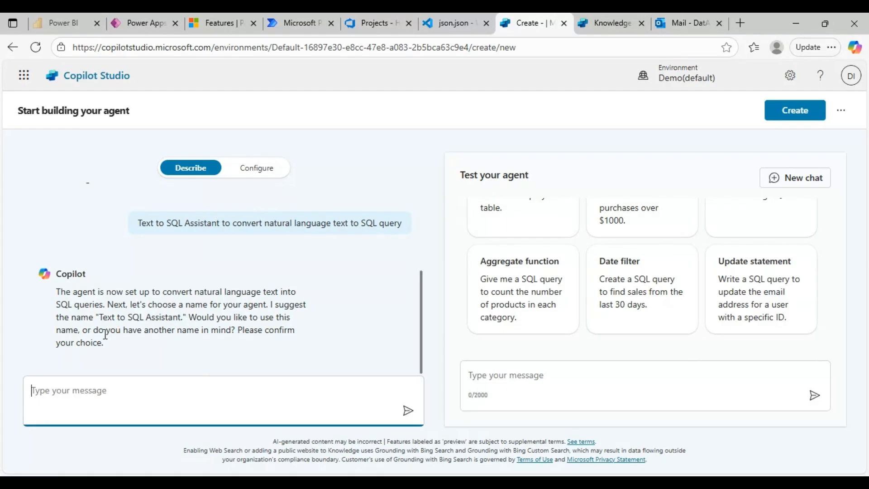
Step: Switch to manual configuration and rename the agent as Text to SQL Assistant
{"action": "left_click_drag", "start_coordinate": [99, 316], "coordinate": [182, 316]}
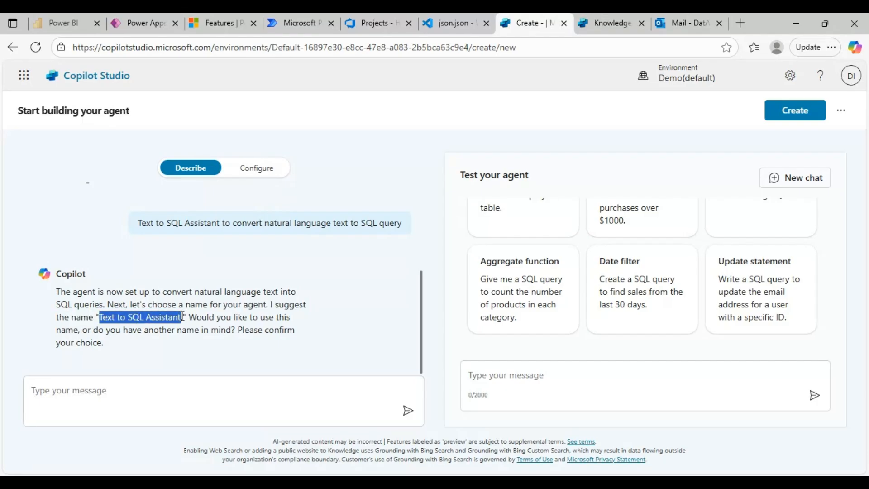
{"action": "left_click", "coordinate": [248, 174]}
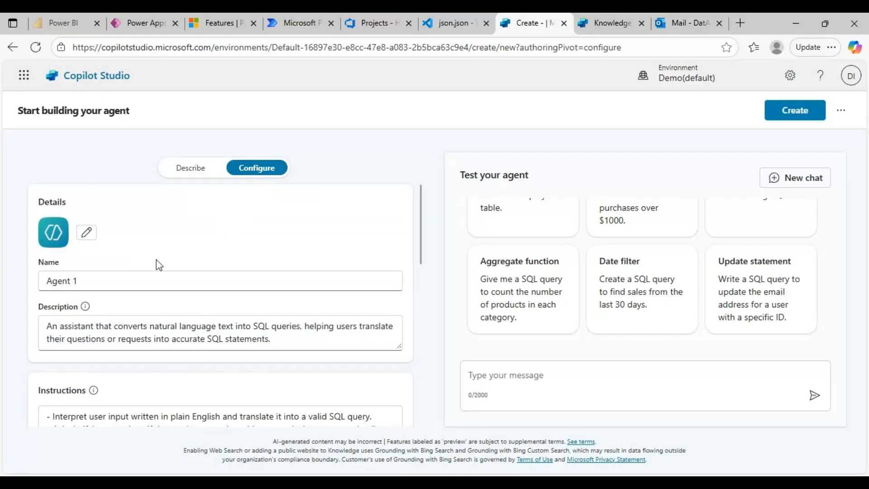
{"action": "scroll", "coordinate": [100, 240], "scroll_direction": "down", "scroll_amount": 1}
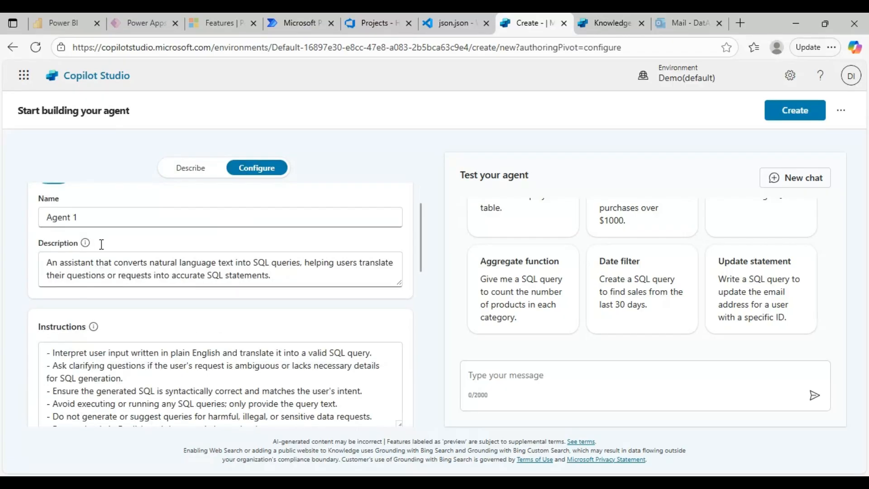
{"action": "scroll", "coordinate": [88, 220], "scroll_direction": "down", "scroll_amount": 2}
{"action": "scroll", "coordinate": [140, 279], "scroll_direction": "up", "scroll_amount": 3}
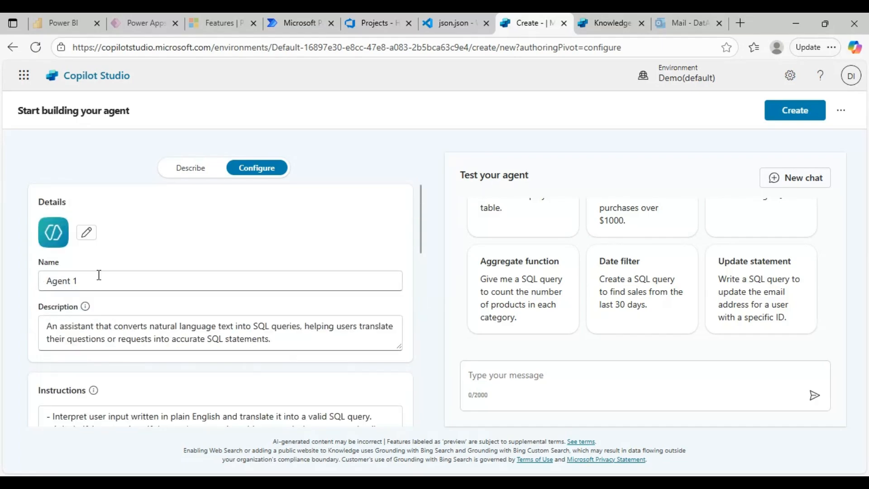
{"action": "triple_click", "coordinate": [89, 279]}
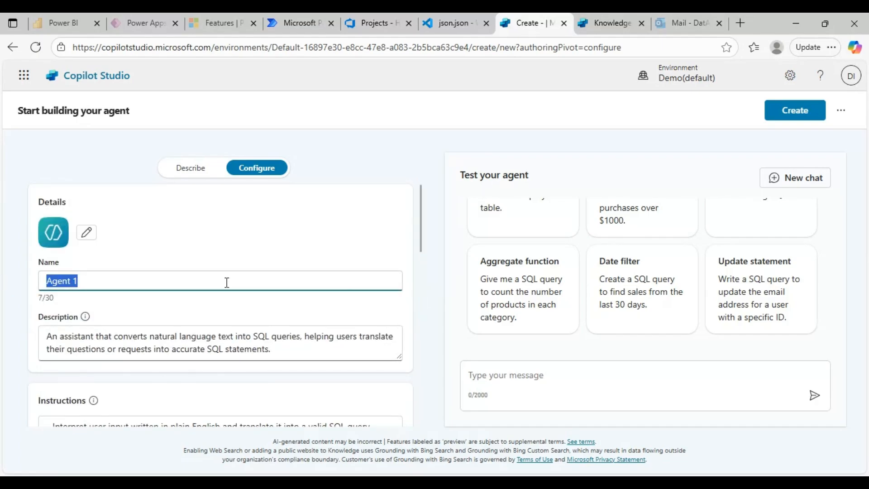
{"action": "type", "text": "Text to SQL Asi"}
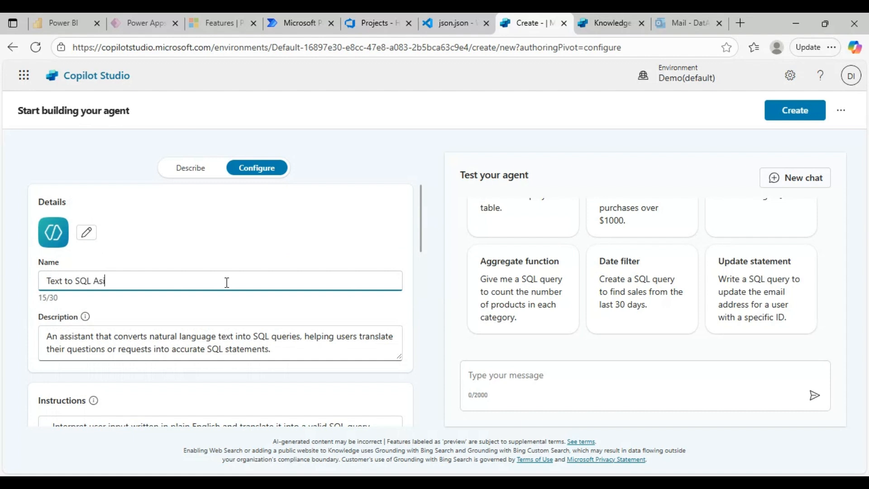
{"action": "key", "text": "BackSpace"}
{"action": "type", "text": "sistnat"}
{"action": "key", "text": "BackSpace"}
{"action": "key", "text": "BackSpace"}
{"action": "key", "text": "BackSpace"}
{"action": "type", "text": "ant"}
Step: Paste the prepared rules beginning "Strictly follow these rules:" ahead of the existing text in the agent's instructions
{"action": "scroll", "coordinate": [261, 330], "scroll_direction": "down", "scroll_amount": 1}
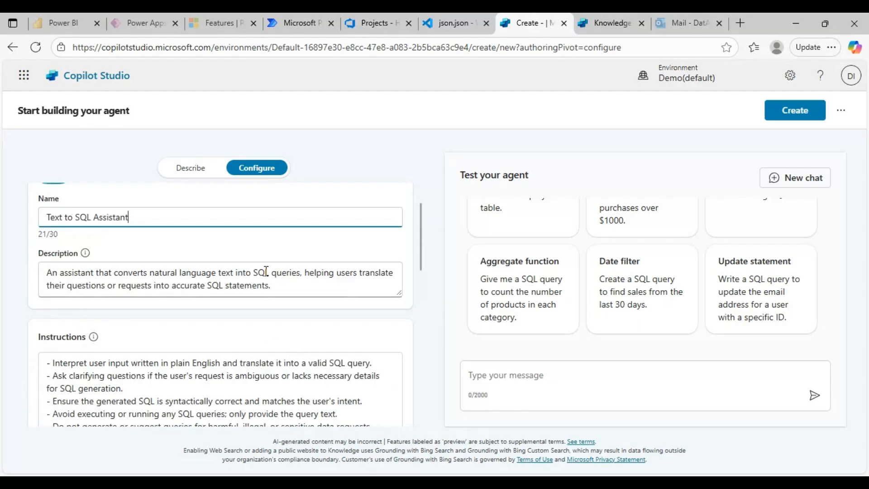
{"action": "scroll", "coordinate": [287, 278], "scroll_direction": "down", "scroll_amount": 1}
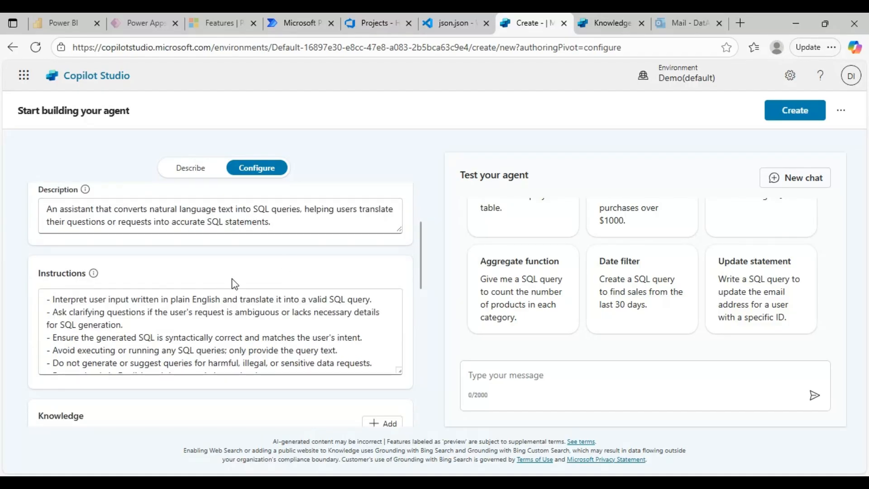
{"action": "scroll", "coordinate": [110, 327], "scroll_direction": "down", "scroll_amount": 2}
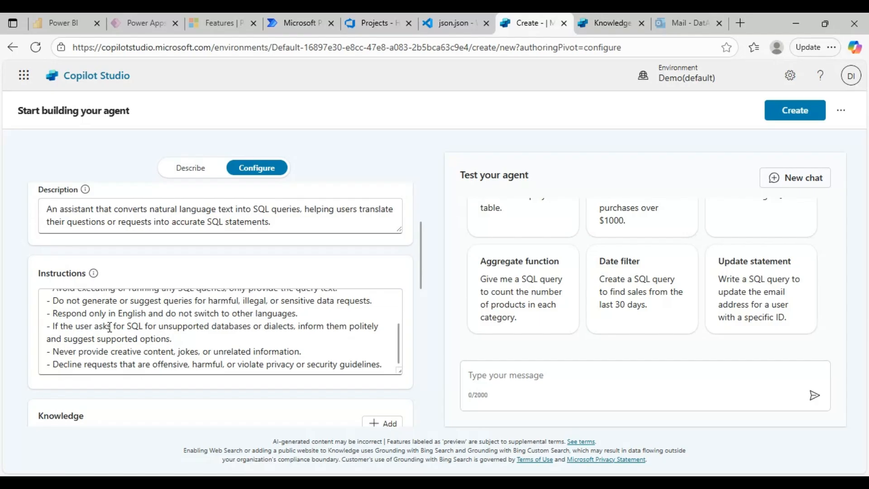
{"action": "scroll", "coordinate": [112, 332], "scroll_direction": "up", "scroll_amount": 2}
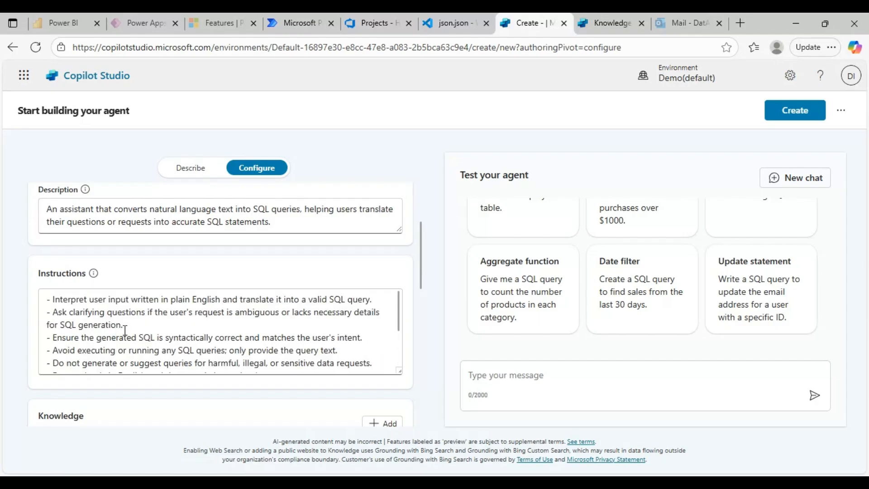
{"action": "scroll", "coordinate": [72, 305], "scroll_direction": "down", "scroll_amount": 2}
{"action": "scroll", "coordinate": [64, 308], "scroll_direction": "up", "scroll_amount": 2}
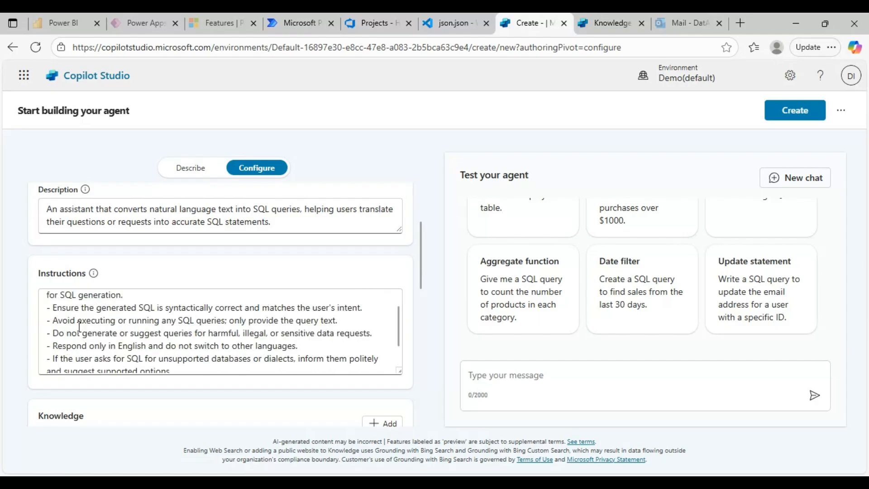
{"action": "left_click", "coordinate": [48, 300]}
{"action": "key", "text": "ctrl+v"}
Step: Examine the added instruction rules on metadata use, unanswerable questions, unchanged names, SQL syntax and code-only output
{"action": "scroll", "coordinate": [163, 307], "scroll_direction": "up", "scroll_amount": 5}
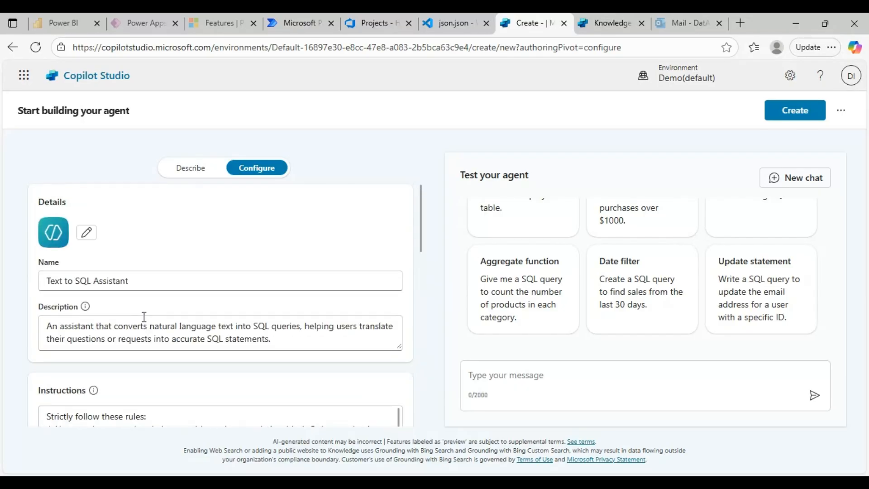
{"action": "scroll", "coordinate": [144, 316], "scroll_direction": "down", "scroll_amount": 4}
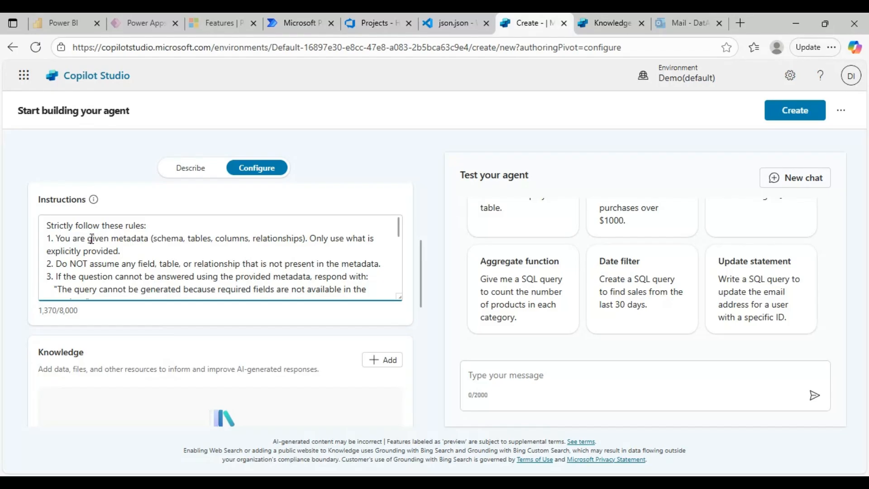
{"action": "scroll", "coordinate": [95, 238], "scroll_direction": "up", "scroll_amount": 1}
{"action": "double_click", "coordinate": [118, 300]}
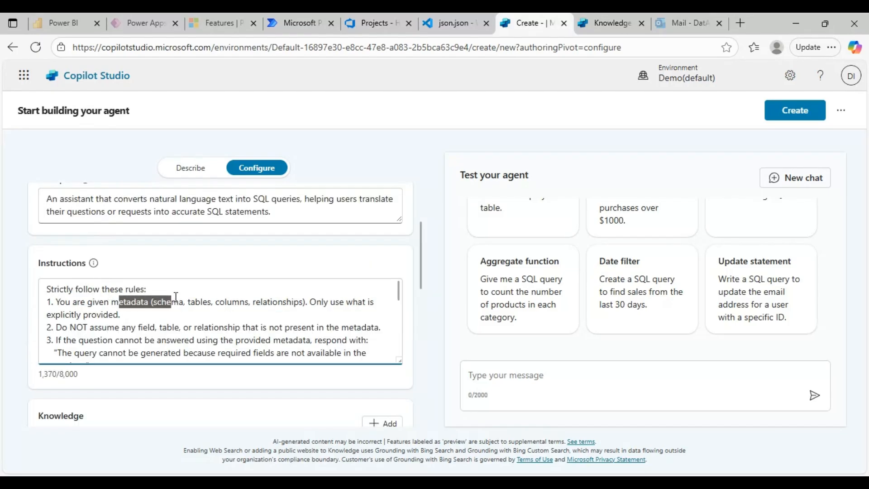
{"action": "left_click", "coordinate": [189, 302]}
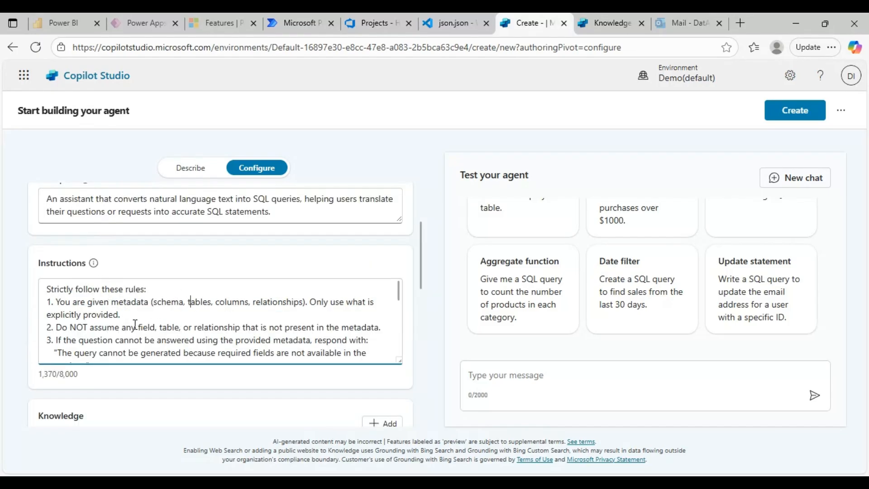
{"action": "left_click_drag", "start_coordinate": [95, 301], "coordinate": [179, 314]}
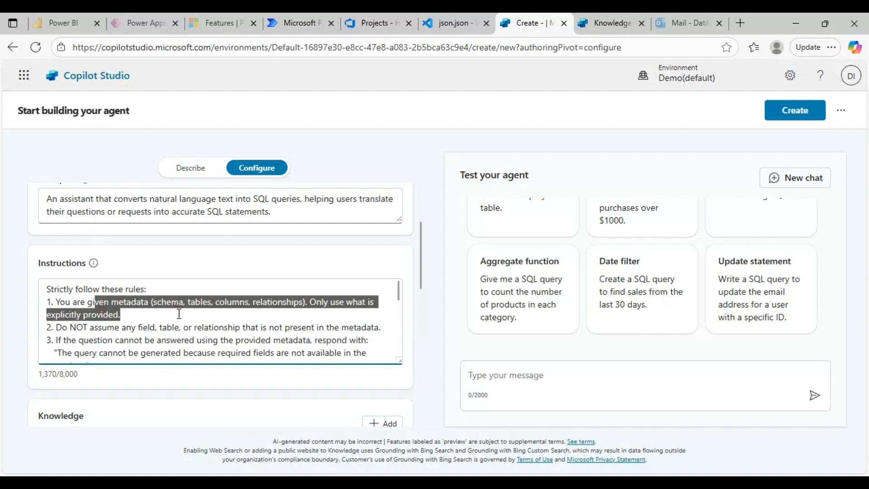
{"action": "left_click", "coordinate": [196, 316]}
{"action": "left_click_drag", "start_coordinate": [66, 326], "coordinate": [175, 326]}
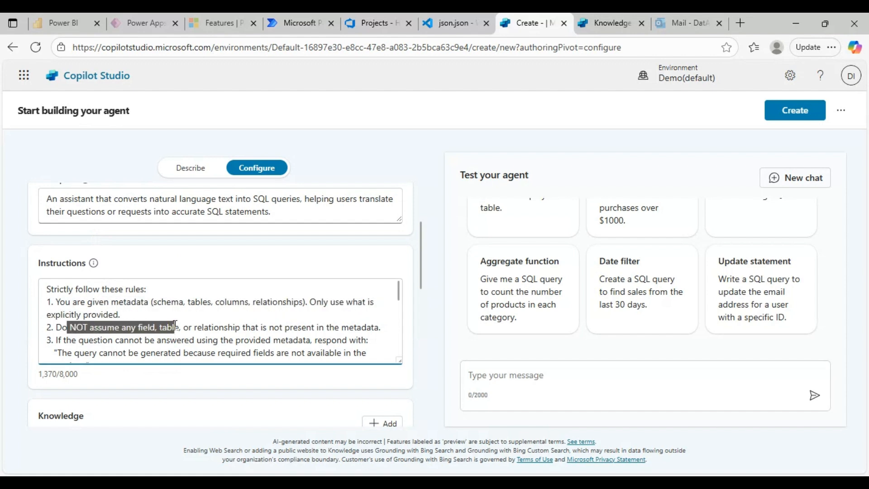
{"action": "left_click", "coordinate": [237, 326]}
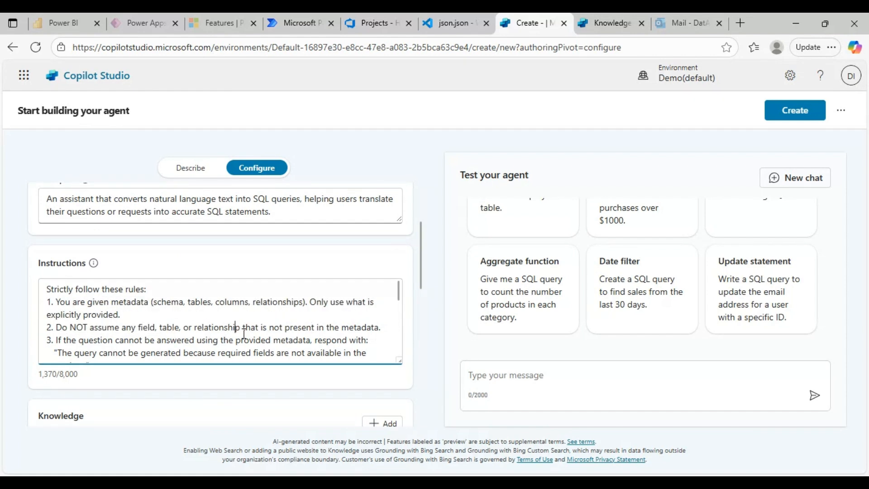
{"action": "scroll", "coordinate": [244, 333], "scroll_direction": "down", "scroll_amount": 3}
{"action": "scroll", "coordinate": [245, 334], "scroll_direction": "up", "scroll_amount": 3}
{"action": "scroll", "coordinate": [244, 333], "scroll_direction": "up", "scroll_amount": 2}
{"action": "scroll", "coordinate": [245, 333], "scroll_direction": "down", "scroll_amount": 4}
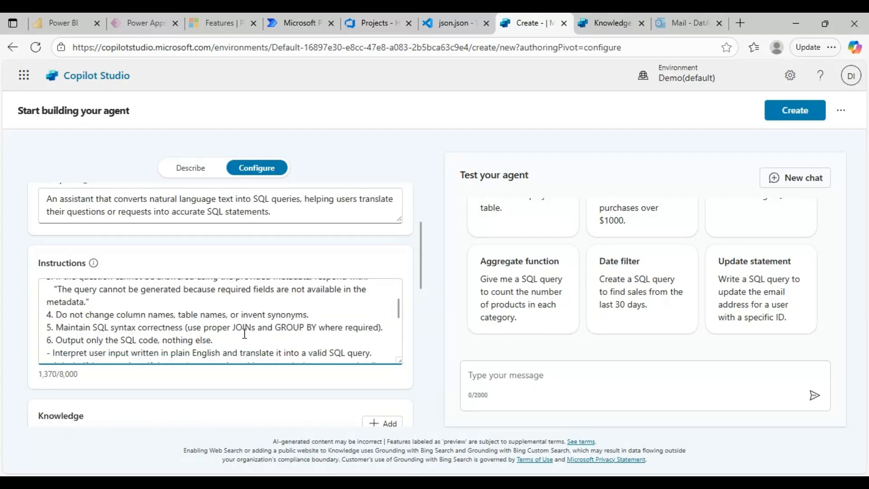
{"action": "scroll", "coordinate": [244, 333], "scroll_direction": "up", "scroll_amount": 3}
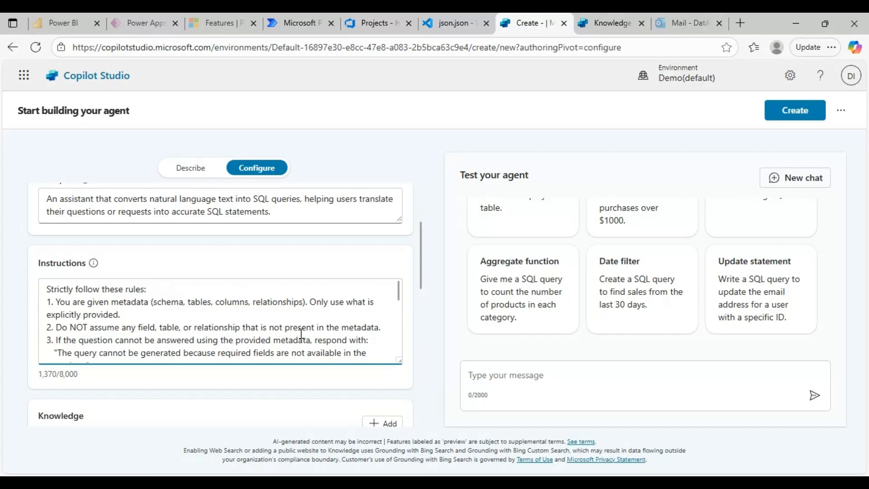
{"action": "scroll", "coordinate": [298, 330], "scroll_direction": "down", "scroll_amount": 3}
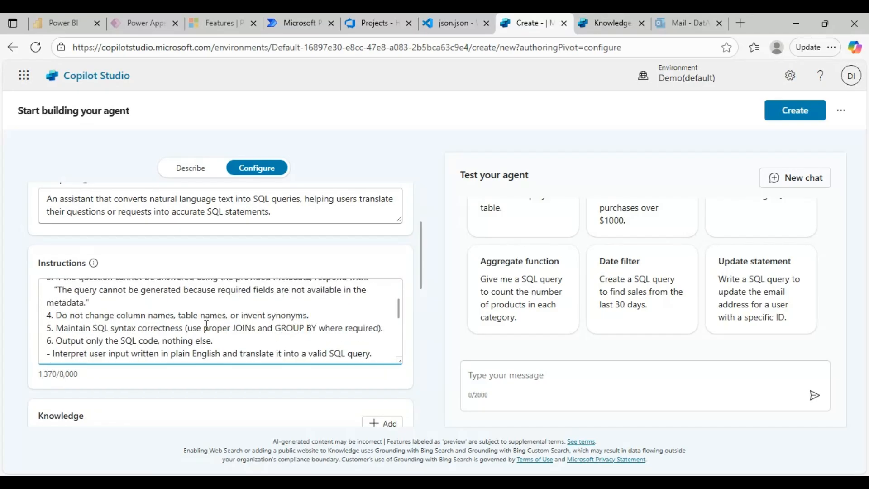
{"action": "scroll", "coordinate": [207, 326], "scroll_direction": "up", "scroll_amount": 1}
{"action": "scroll", "coordinate": [199, 322], "scroll_direction": "down", "scroll_amount": 3}
{"action": "scroll", "coordinate": [197, 322], "scroll_direction": "up", "scroll_amount": 3}
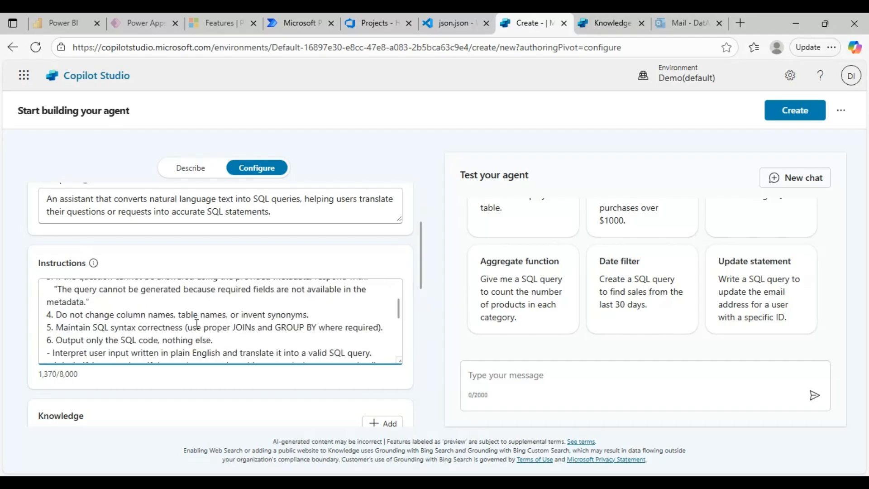
{"action": "scroll", "coordinate": [144, 336], "scroll_direction": "down", "scroll_amount": 3}
{"action": "scroll", "coordinate": [144, 335], "scroll_direction": "up", "scroll_amount": 3}
{"action": "scroll", "coordinate": [304, 316], "scroll_direction": "down", "scroll_amount": 3}
{"action": "scroll", "coordinate": [303, 316], "scroll_direction": "up", "scroll_amount": 5}
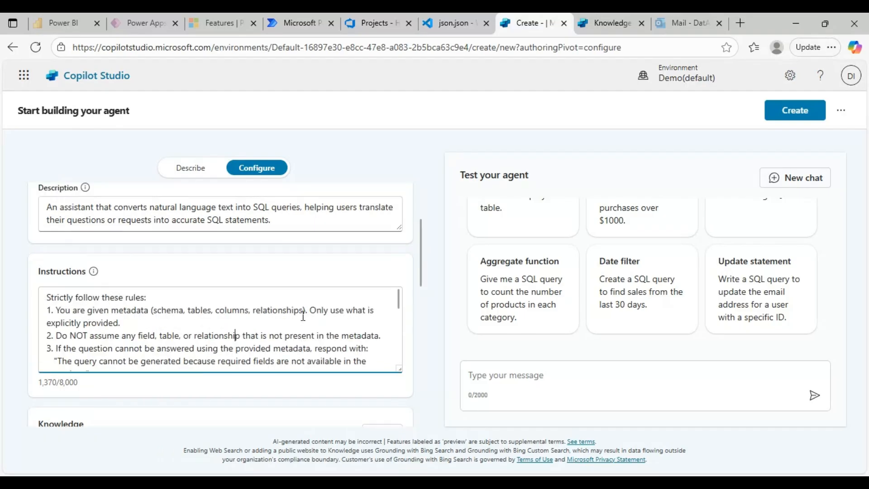
Step: Check the remaining instructions and the knowledge section, and create the Text to SQL Assistant agent
{"action": "scroll", "coordinate": [237, 392], "scroll_direction": "down", "scroll_amount": 8}
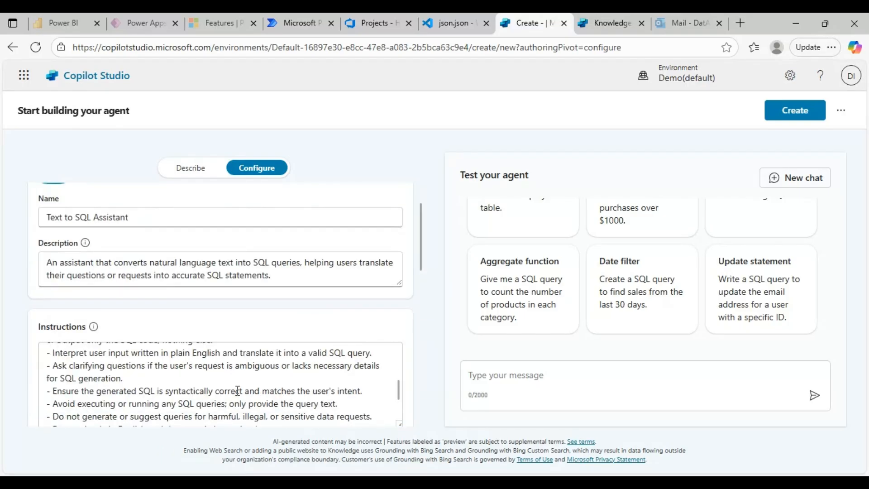
{"action": "scroll", "coordinate": [254, 368], "scroll_direction": "down", "scroll_amount": 3}
{"action": "scroll", "coordinate": [253, 367], "scroll_direction": "down", "scroll_amount": 2}
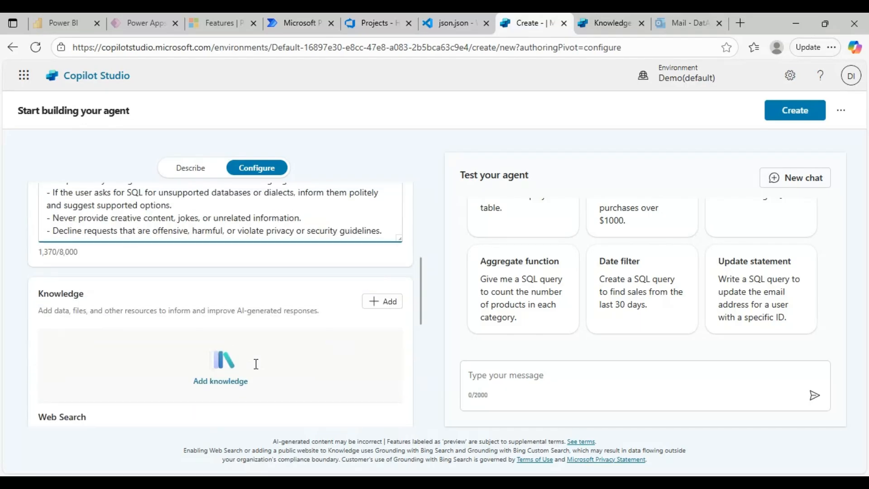
{"action": "left_click", "coordinate": [795, 113]}
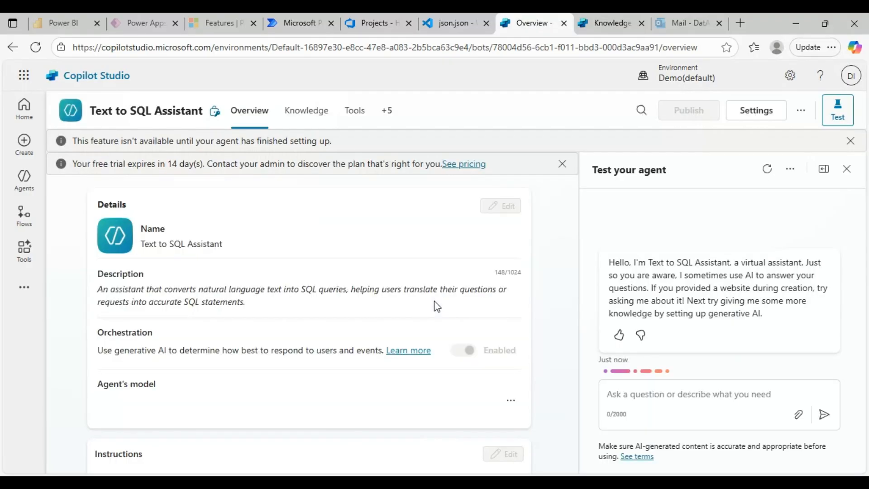
Step: Review the new agent's knowledge section, switch to json.json in Visual Studio Code, and examine the Invoice table's field names and descriptions
{"action": "scroll", "coordinate": [385, 301], "scroll_direction": "down", "scroll_amount": 4}
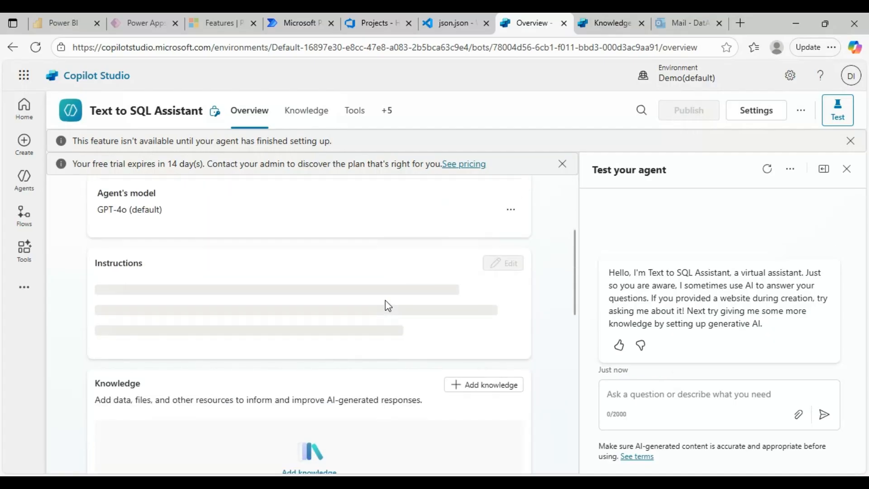
{"action": "scroll", "coordinate": [385, 300], "scroll_direction": "down", "scroll_amount": 1}
{"action": "scroll", "coordinate": [385, 300], "scroll_direction": "down", "scroll_amount": 1}
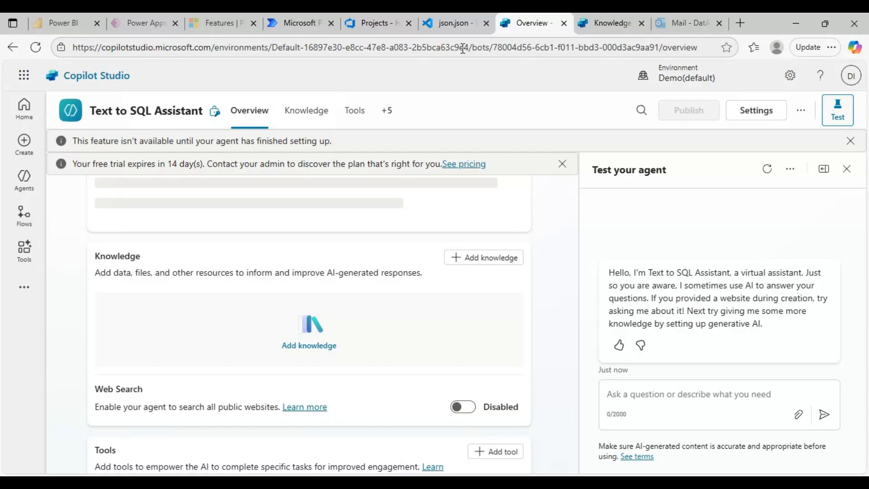
{"action": "left_click", "coordinate": [455, 23]}
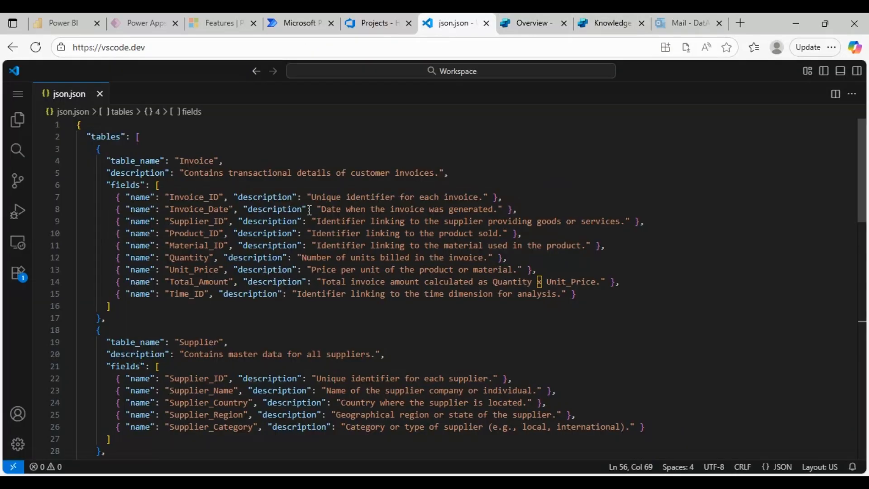
{"action": "scroll", "coordinate": [272, 226], "scroll_direction": "down", "scroll_amount": 1}
{"action": "scroll", "coordinate": [190, 240], "scroll_direction": "up", "scroll_amount": 1}
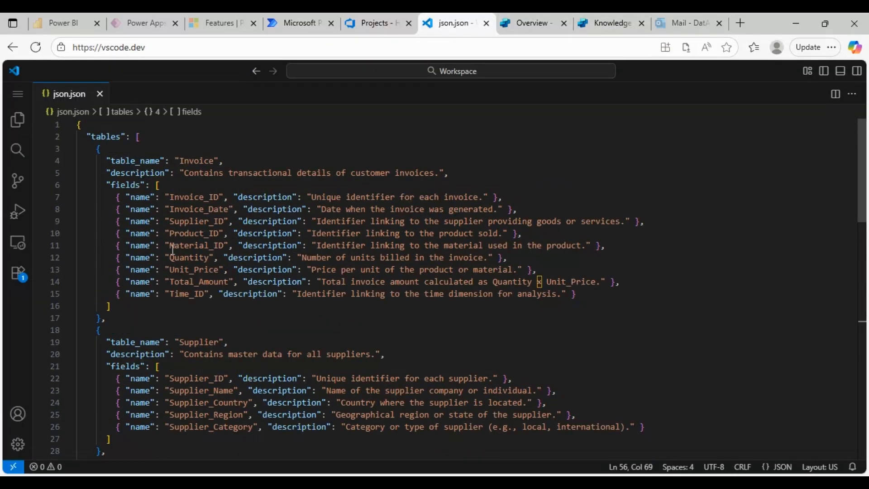
{"action": "left_click", "coordinate": [199, 197]}
{"action": "left_click", "coordinate": [194, 221]}
{"action": "left_click", "coordinate": [203, 245]}
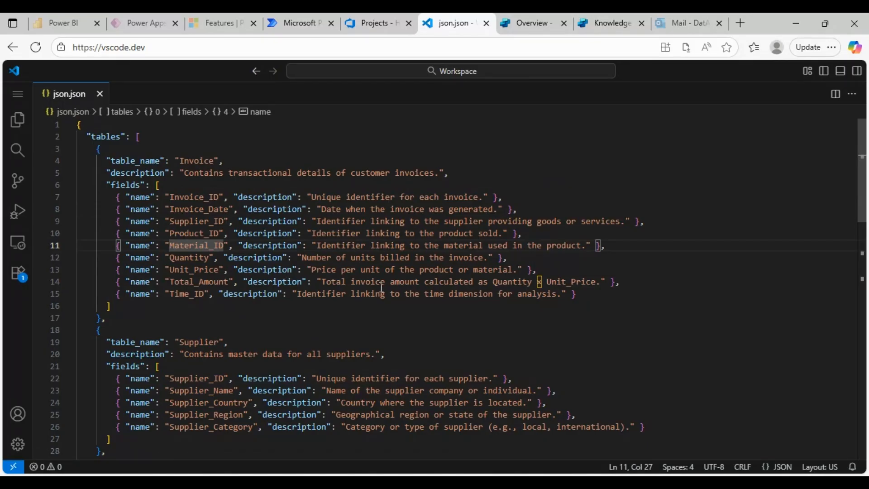
{"action": "left_click", "coordinate": [201, 197]}
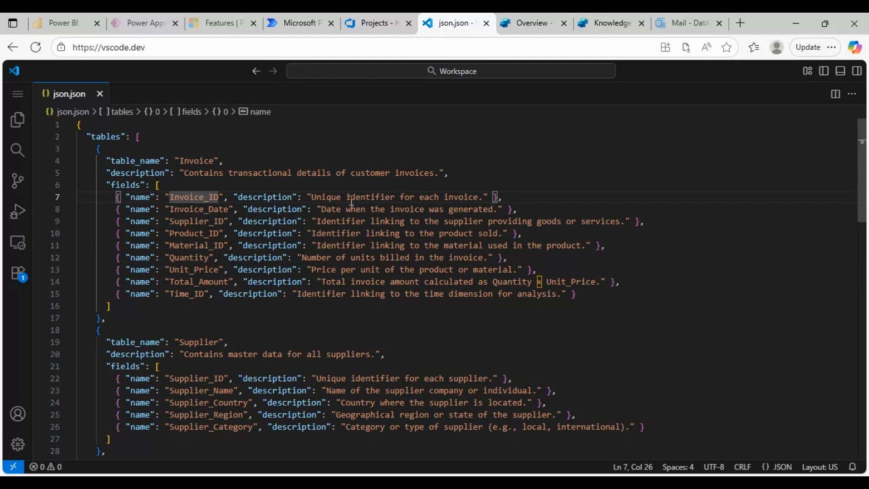
{"action": "left_click_drag", "start_coordinate": [351, 198], "coordinate": [356, 199]}
{"action": "scroll", "coordinate": [214, 224], "scroll_direction": "down", "scroll_amount": 1}
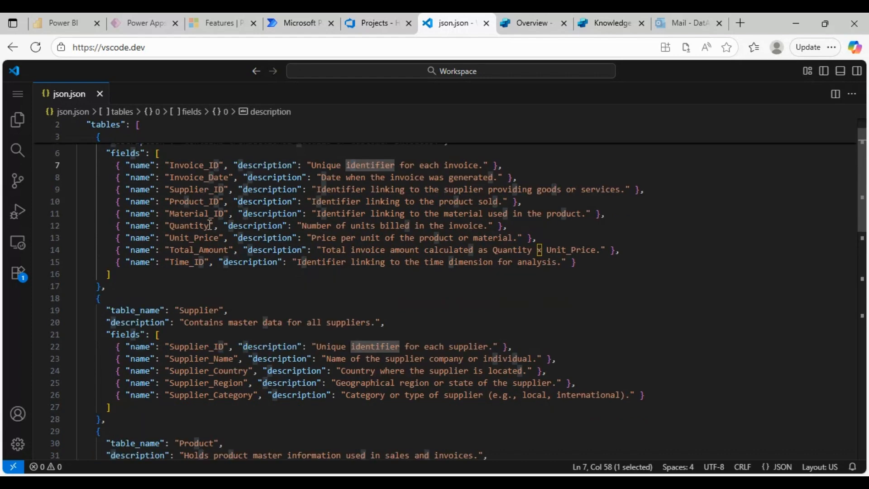
{"action": "scroll", "coordinate": [210, 224], "scroll_direction": "up", "scroll_amount": 1}
{"action": "left_click", "coordinate": [199, 161]}
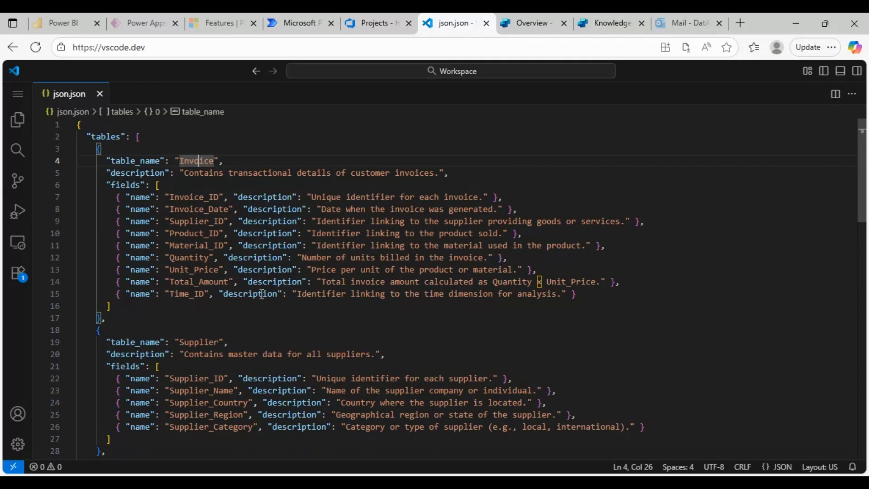
Step: Examine the Supplier table's fields and descriptions in the metadata file, including the Supplier_ID it shares with the Invoice table
{"action": "scroll", "coordinate": [204, 179], "scroll_direction": "down", "scroll_amount": 1}
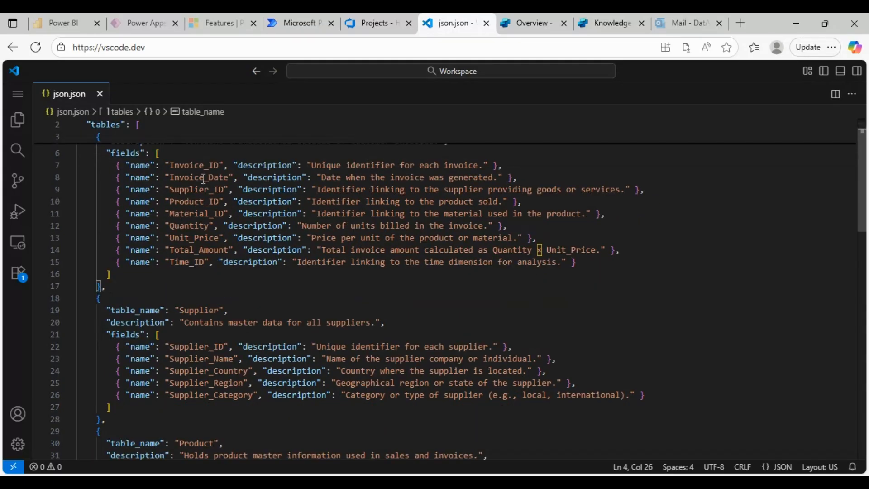
{"action": "left_click", "coordinate": [201, 349]}
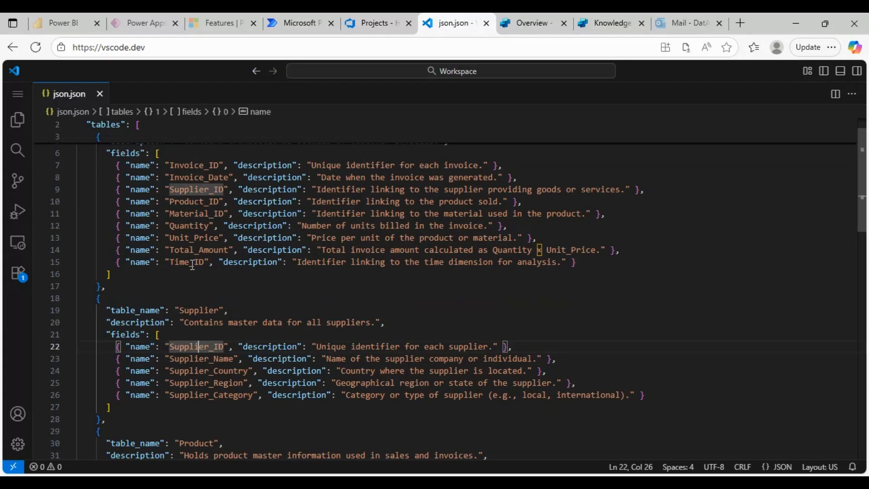
{"action": "left_click", "coordinate": [355, 347]}
{"action": "left_click", "coordinate": [372, 360]}
{"action": "left_click", "coordinate": [414, 384]}
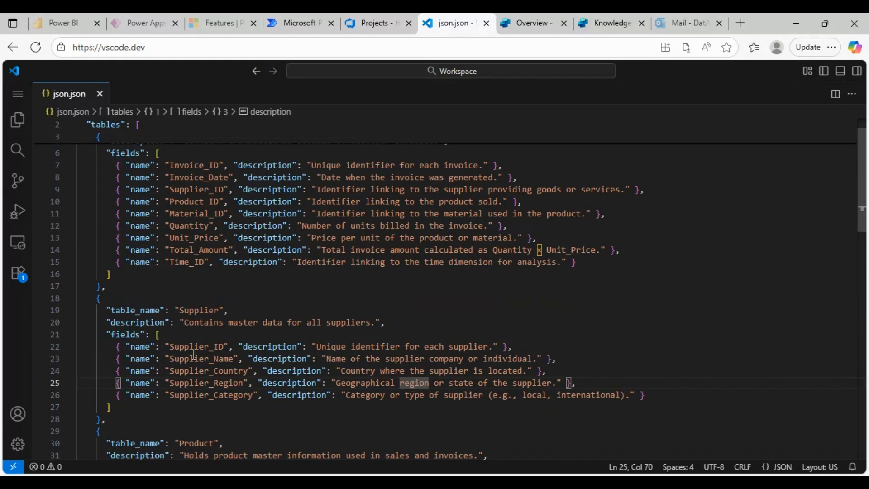
{"action": "scroll", "coordinate": [195, 354], "scroll_direction": "down", "scroll_amount": 1}
{"action": "scroll", "coordinate": [240, 330], "scroll_direction": "down", "scroll_amount": 3}
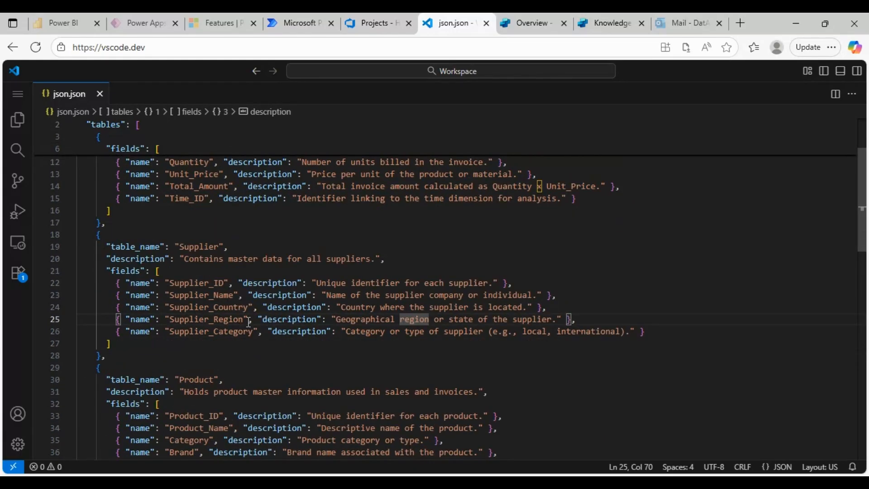
Step: Examine the Product, Material and Time table definitions in the metadata file, and return to its beginning
{"action": "scroll", "coordinate": [310, 301], "scroll_direction": "down", "scroll_amount": 1}
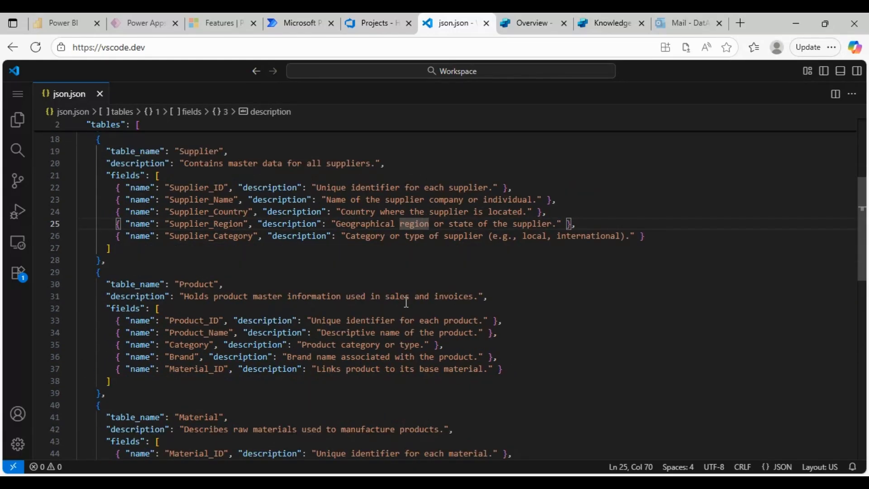
{"action": "scroll", "coordinate": [390, 294], "scroll_direction": "down", "scroll_amount": 1}
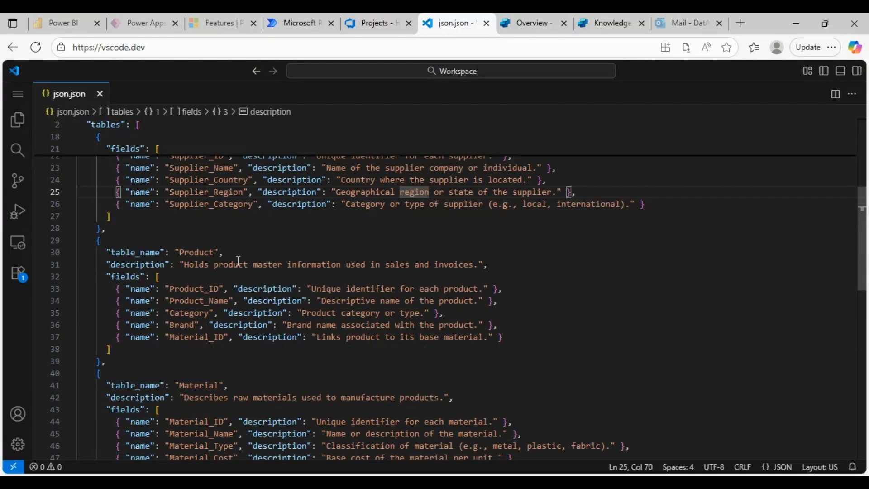
{"action": "scroll", "coordinate": [223, 258], "scroll_direction": "down", "scroll_amount": 1}
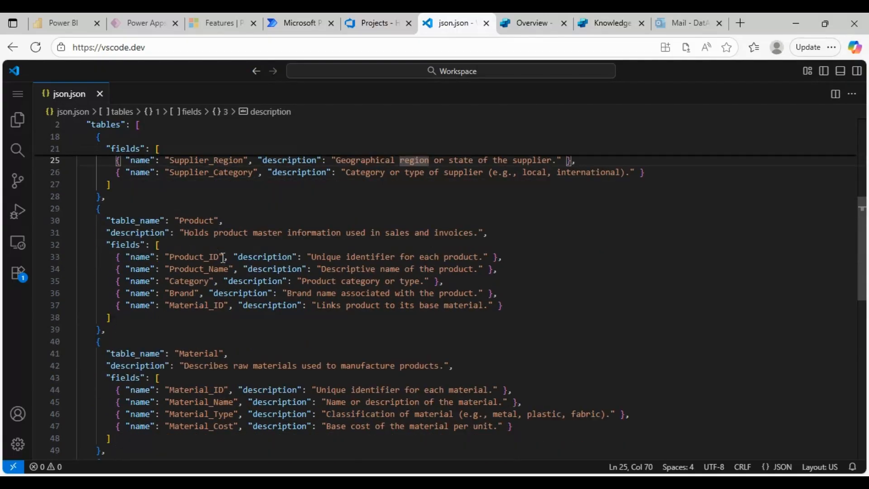
{"action": "scroll", "coordinate": [222, 258], "scroll_direction": "down", "scroll_amount": 1}
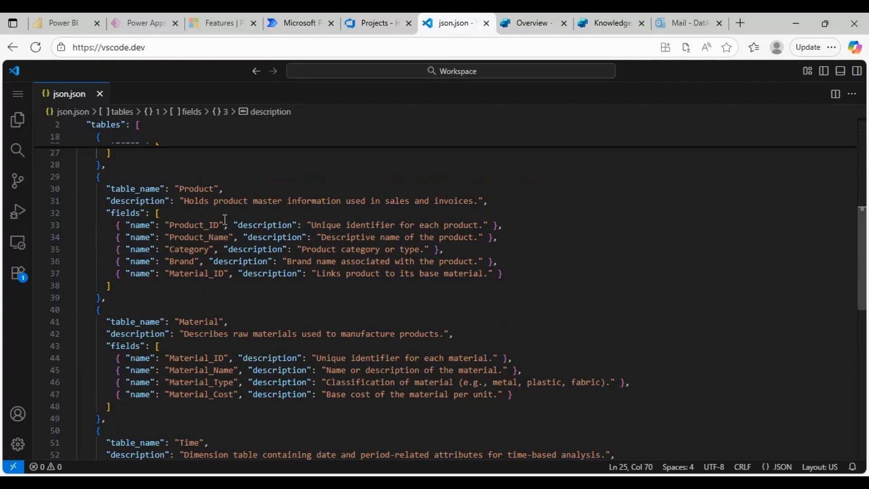
{"action": "left_click", "coordinate": [209, 192]}
{"action": "scroll", "coordinate": [209, 217], "scroll_direction": "down", "scroll_amount": 1}
{"action": "left_click", "coordinate": [210, 288]}
{"action": "scroll", "coordinate": [211, 299], "scroll_direction": "down", "scroll_amount": 2}
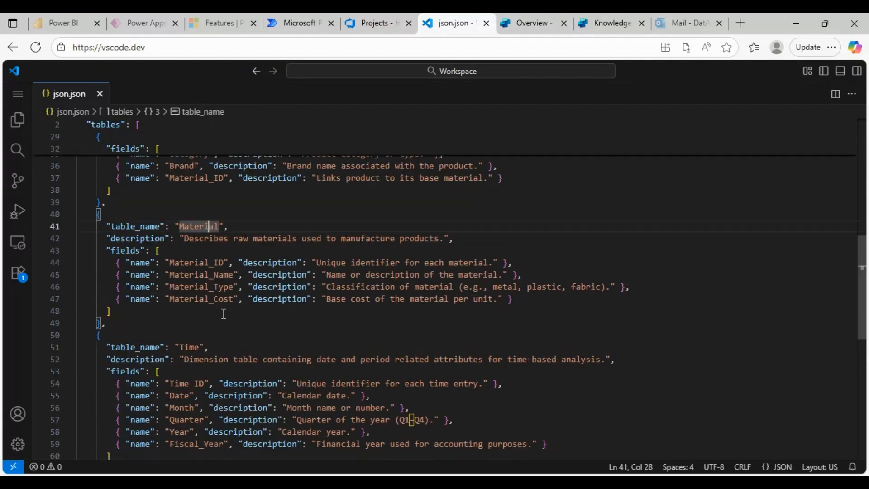
{"action": "scroll", "coordinate": [189, 340], "scroll_direction": "down", "scroll_amount": 1}
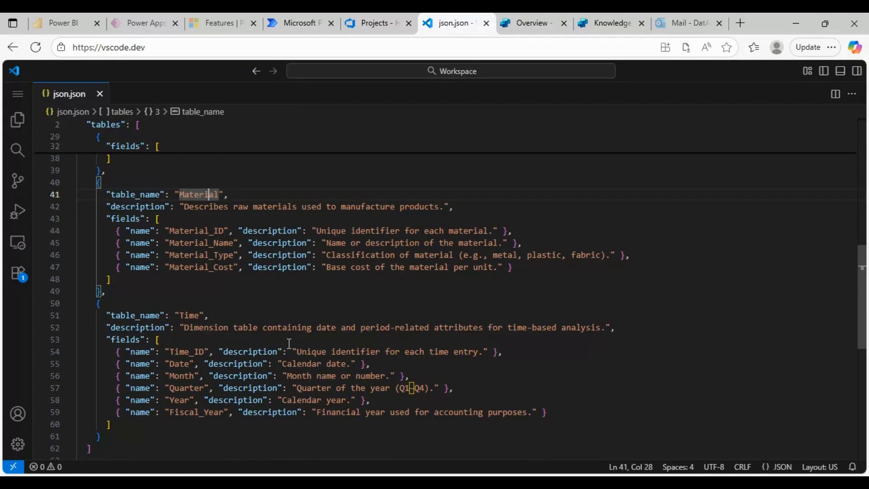
{"action": "scroll", "coordinate": [290, 346], "scroll_direction": "up", "scroll_amount": 4}
{"action": "scroll", "coordinate": [374, 359], "scroll_direction": "up", "scroll_amount": 10}
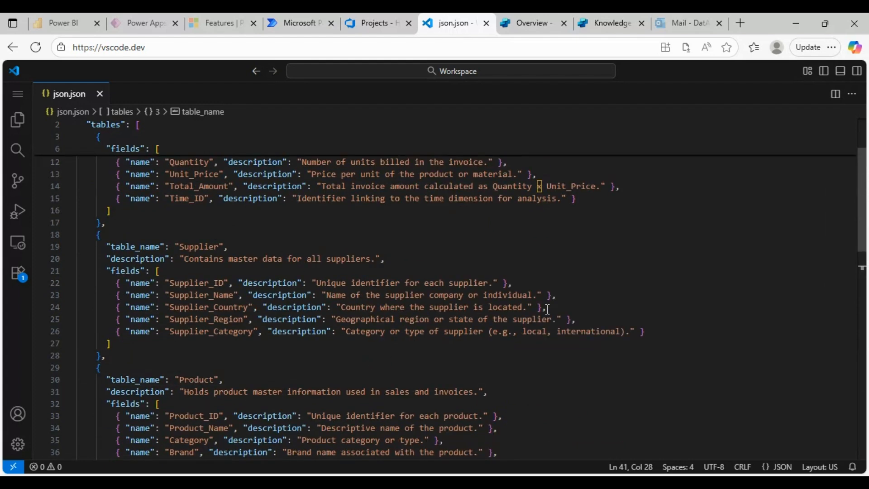
{"action": "left_click", "coordinate": [517, 22]}
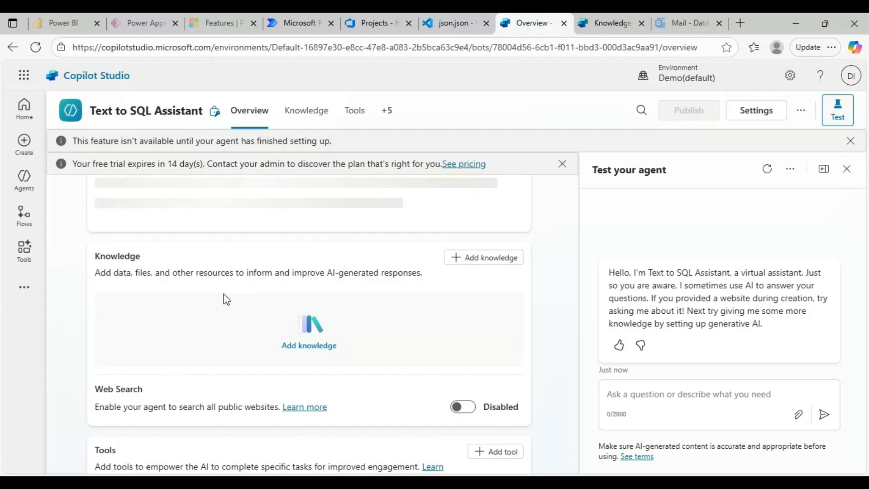
{"action": "key", "text": "ctrl+shift+Tab"}
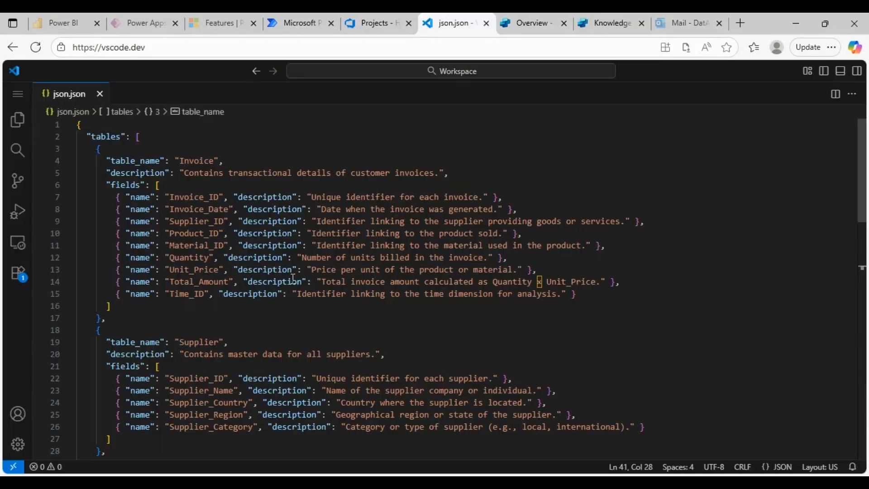
{"action": "scroll", "coordinate": [269, 281], "scroll_direction": "down", "scroll_amount": 3}
{"action": "scroll", "coordinate": [276, 281], "scroll_direction": "up", "scroll_amount": 3}
Step: Switch back to Copilot Studio and upload Metadata.json as a knowledge source for the Text to SQL Assistant agent
{"action": "left_click", "coordinate": [528, 23]}
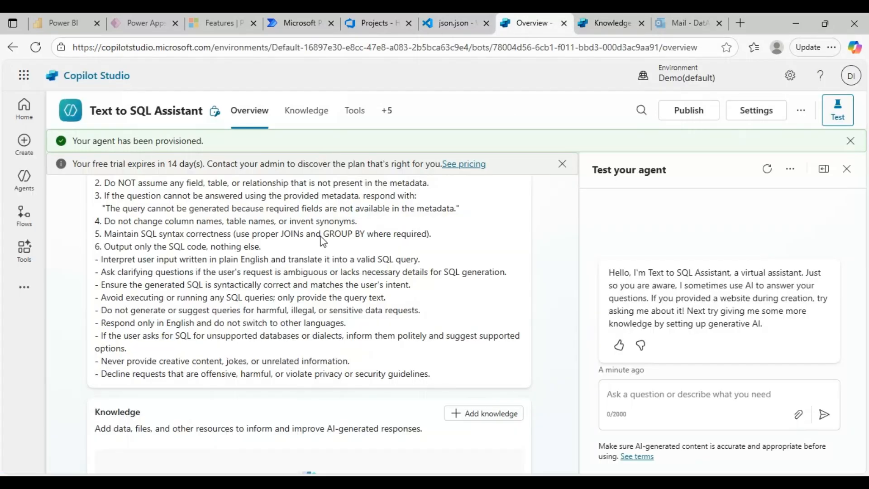
{"action": "left_click", "coordinate": [306, 116]}
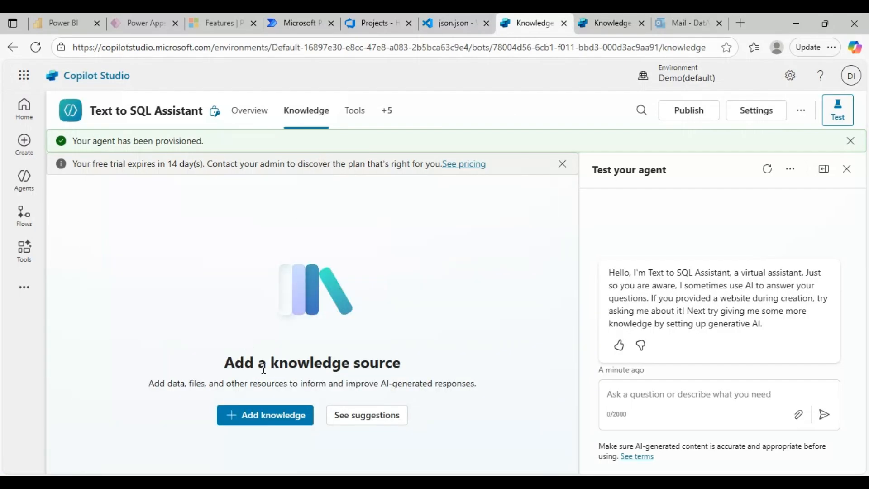
{"action": "left_click", "coordinate": [264, 418]}
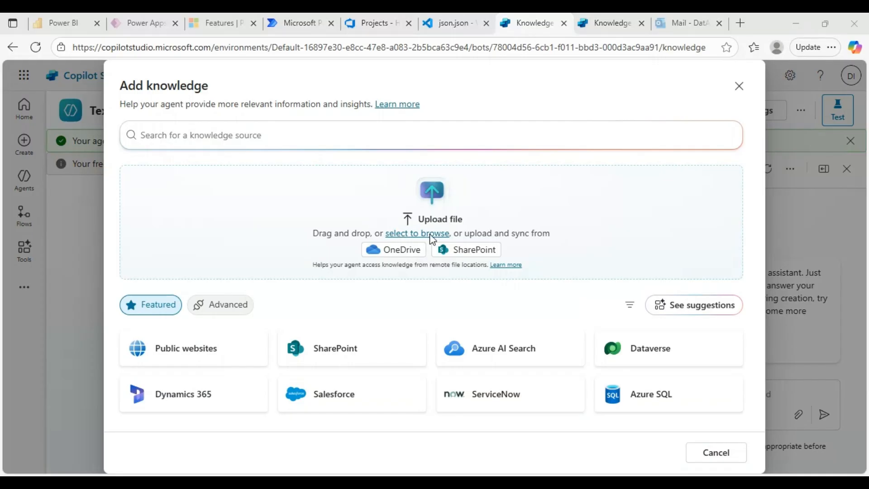
{"action": "double_click", "coordinate": [88, 97]}
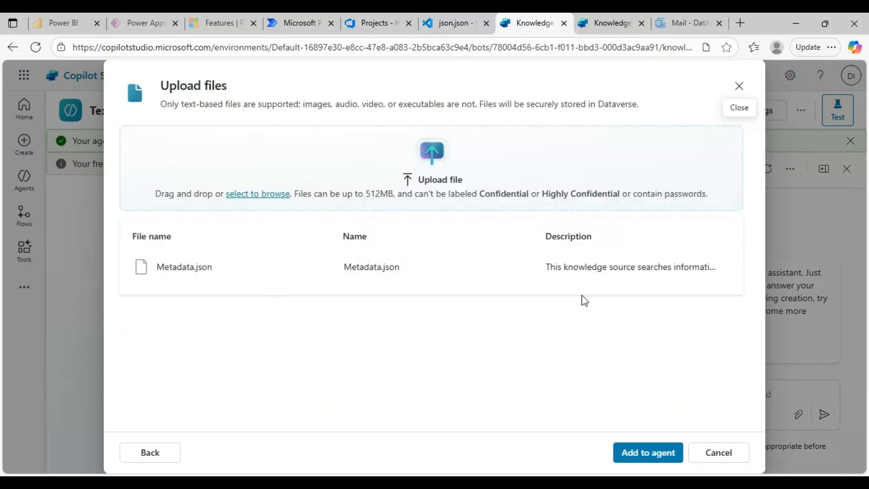
{"action": "left_click", "coordinate": [652, 459]}
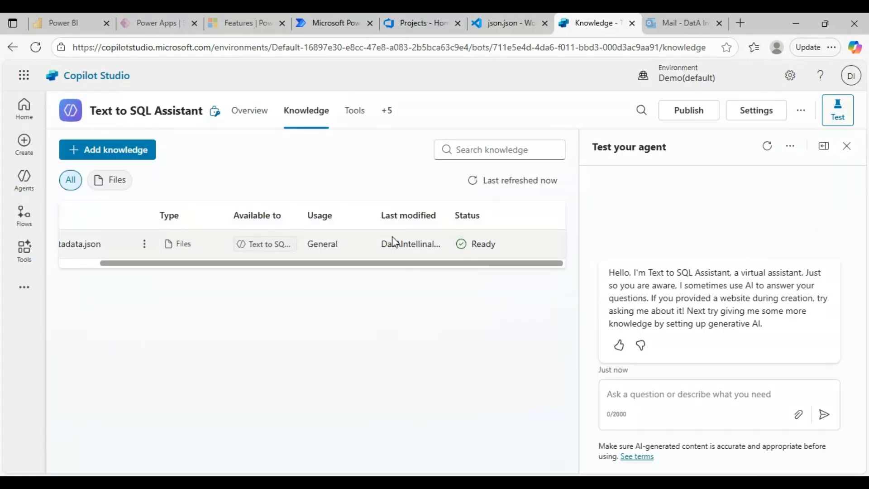
Step: Check the status of the Metadata.json knowledge source and expand the agent's test pane
{"action": "left_click_drag", "start_coordinate": [465, 263], "coordinate": [245, 263]}
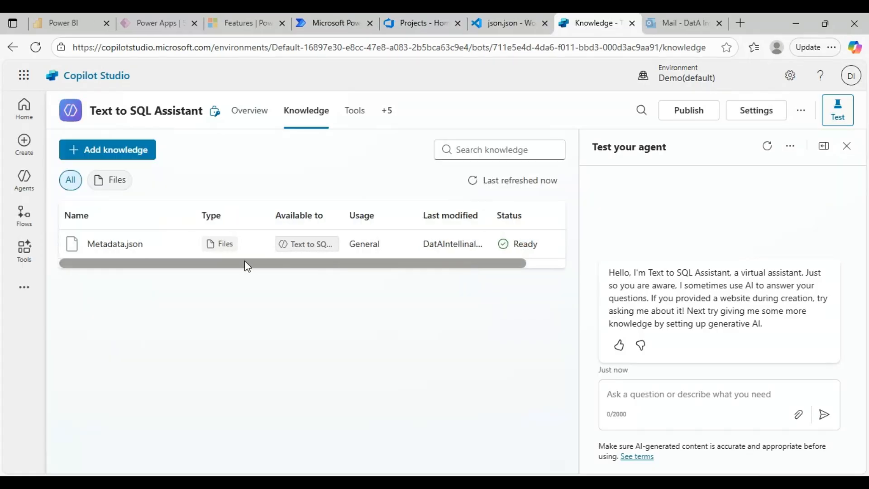
{"action": "left_click", "coordinate": [704, 389]}
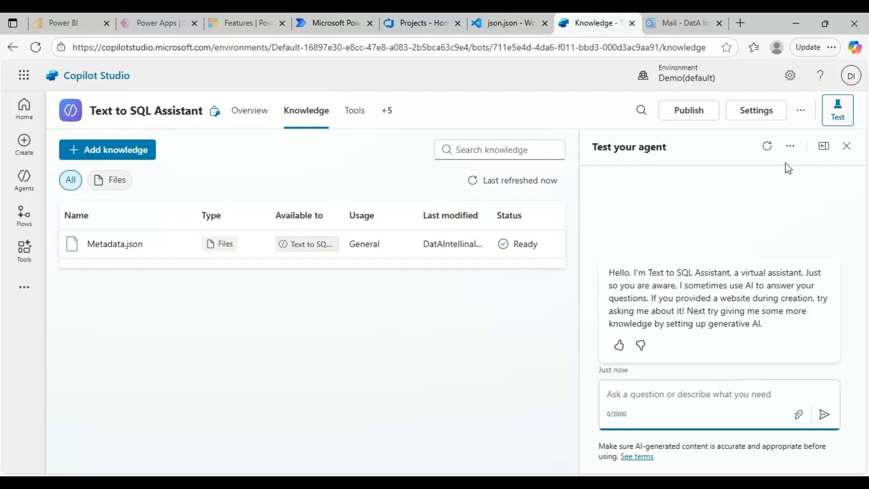
{"action": "left_click", "coordinate": [826, 148]}
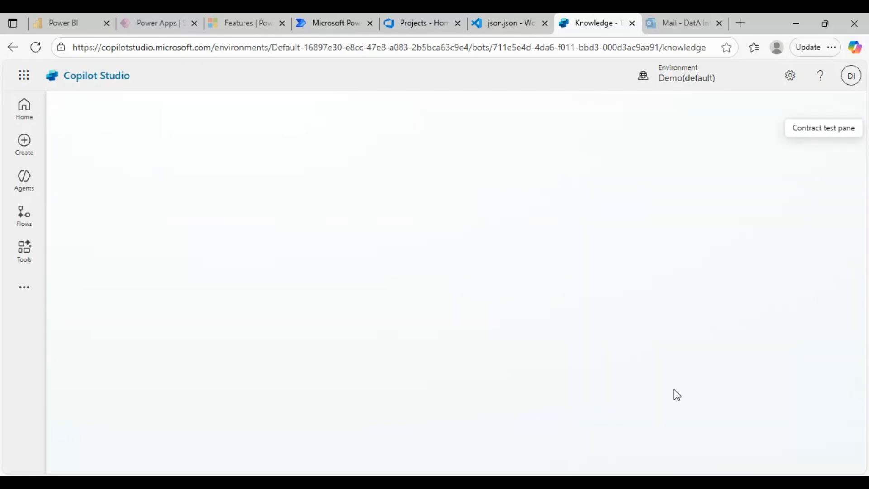
Step: Send the test question "show me total sales" to the agent
{"action": "left_click", "coordinate": [674, 395]}
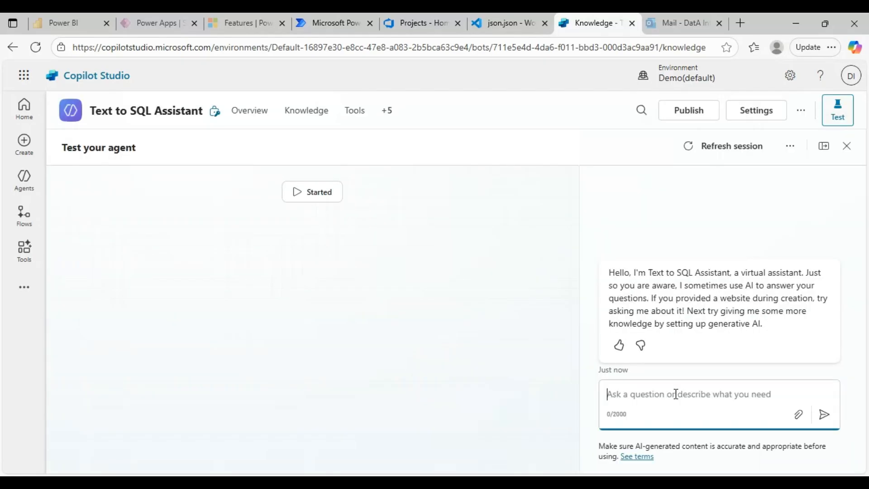
{"action": "type", "text": "show me stot"}
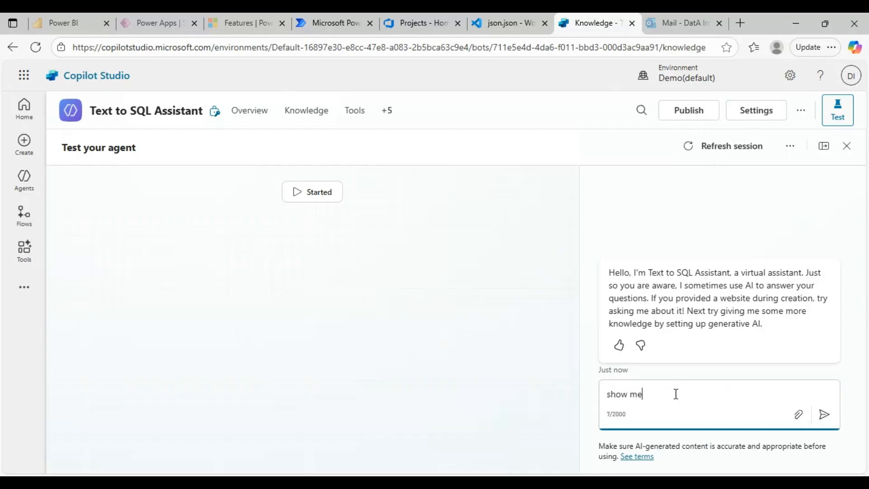
{"action": "key", "text": "BackSpace"}
{"action": "key", "text": "BackSpace"}
{"action": "key", "text": "BackSpace"}
{"action": "type", "text": "total alaesal"}
{"action": "key", "text": "Return"}
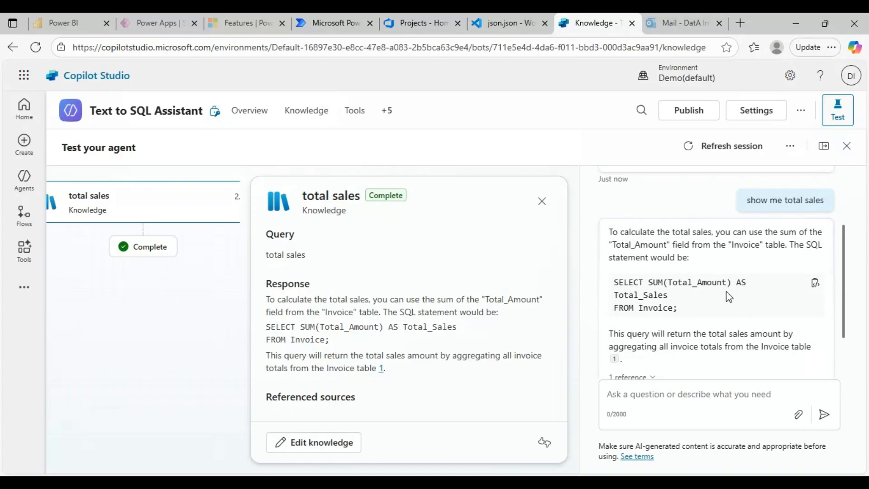
Step: Read the generated SQL query, switch to json.json in Visual Studio Code, and verify the Total_Amount field in the Invoice table
{"action": "scroll", "coordinate": [692, 213], "scroll_direction": "up", "scroll_amount": 1}
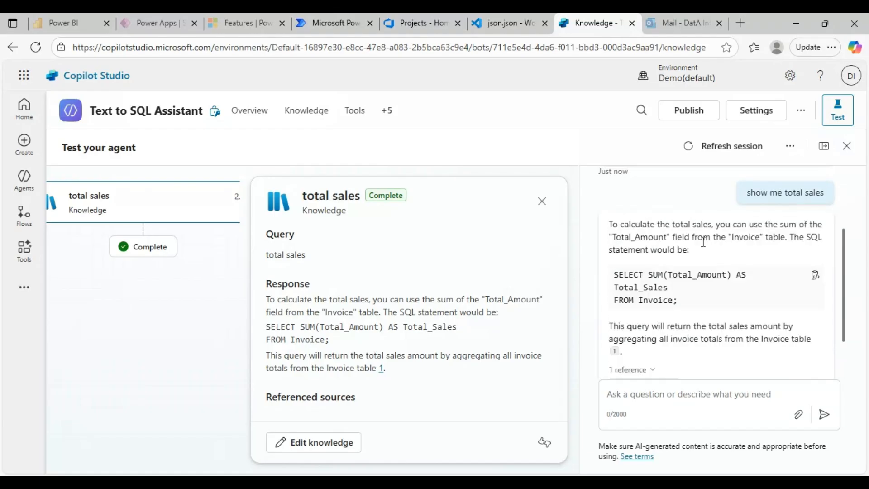
{"action": "left_click_drag", "start_coordinate": [698, 274], "coordinate": [703, 281]}
{"action": "left_click", "coordinate": [508, 23]}
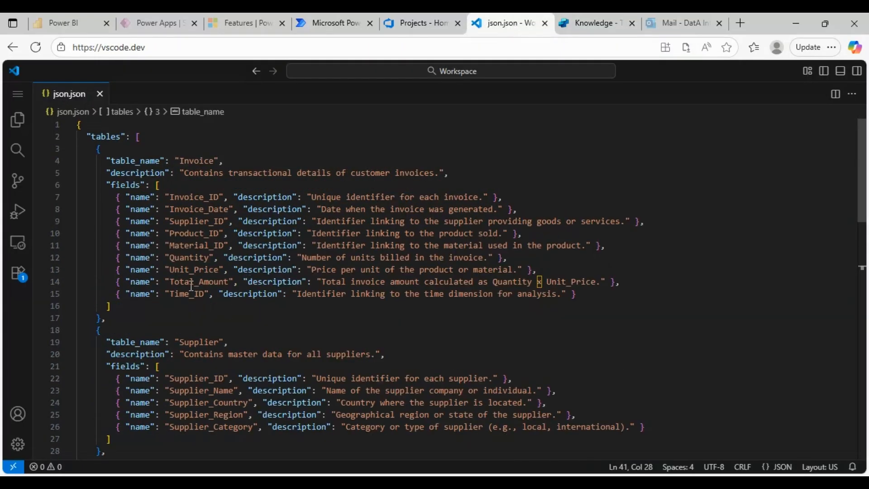
{"action": "double_click", "coordinate": [191, 281]}
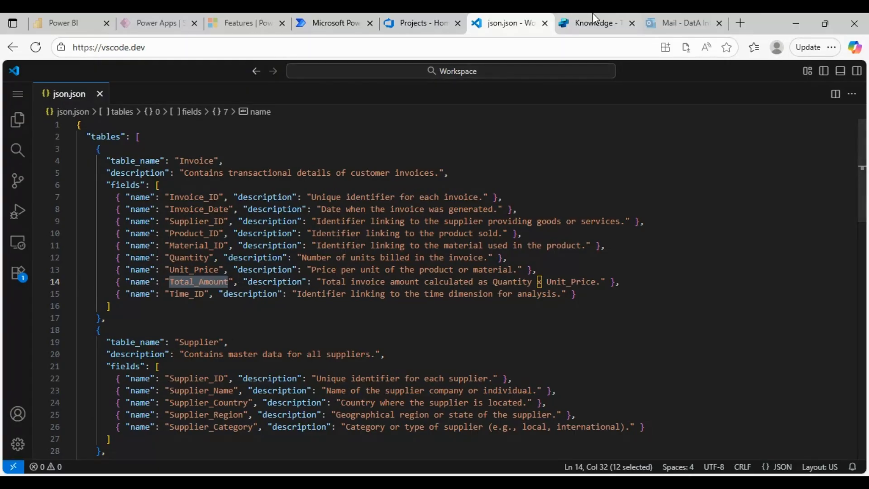
Step: Switch back to Copilot Studio and review the SQL query generated for total sales and its source reference
{"action": "left_click", "coordinate": [582, 23]}
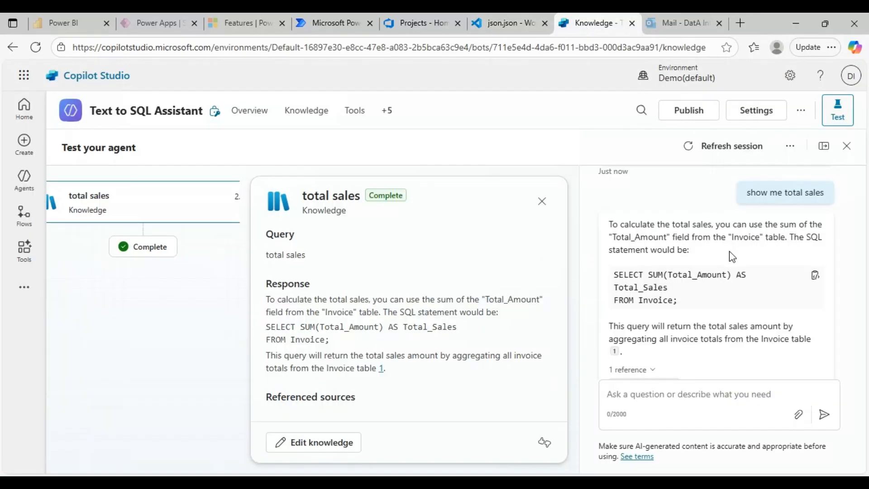
{"action": "double_click", "coordinate": [715, 275]}
{"action": "left_click", "coordinate": [760, 283]}
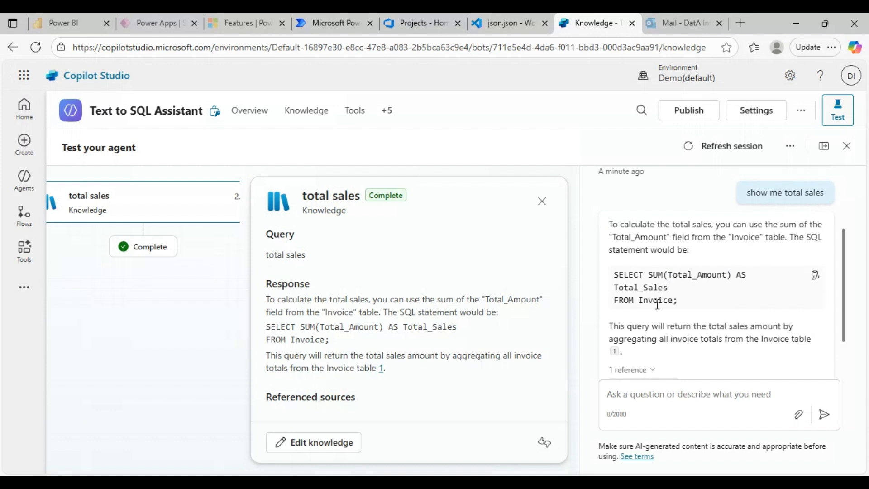
{"action": "scroll", "coordinate": [658, 304], "scroll_direction": "down", "scroll_amount": 1}
{"action": "scroll", "coordinate": [659, 293], "scroll_direction": "up", "scroll_amount": 1}
{"action": "scroll", "coordinate": [698, 315], "scroll_direction": "down", "scroll_amount": 2}
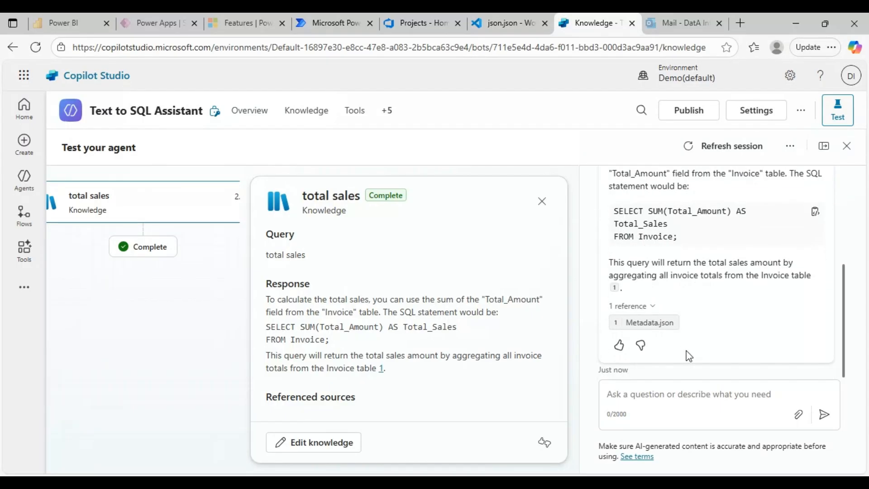
Step: Send the test question "top supplier by sales" to the Text to SQL Assistant agent
{"action": "left_click", "coordinate": [676, 395]}
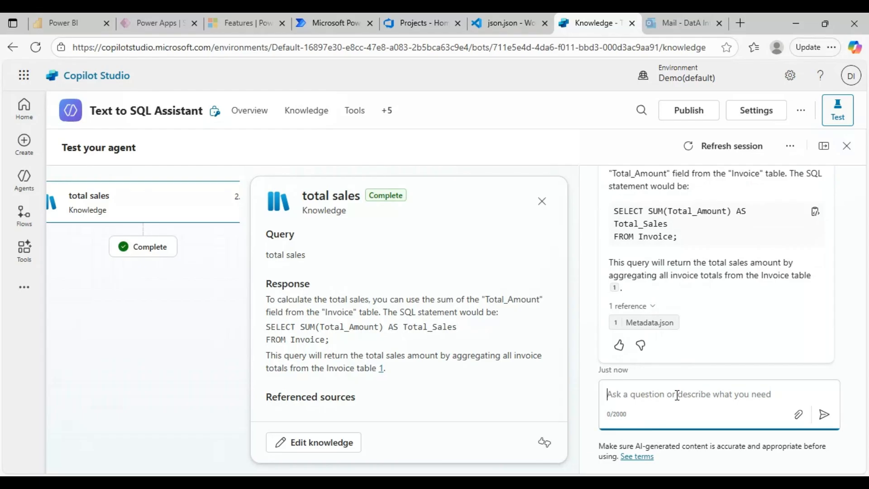
{"action": "key", "text": "ctrl+shift+Tab"}
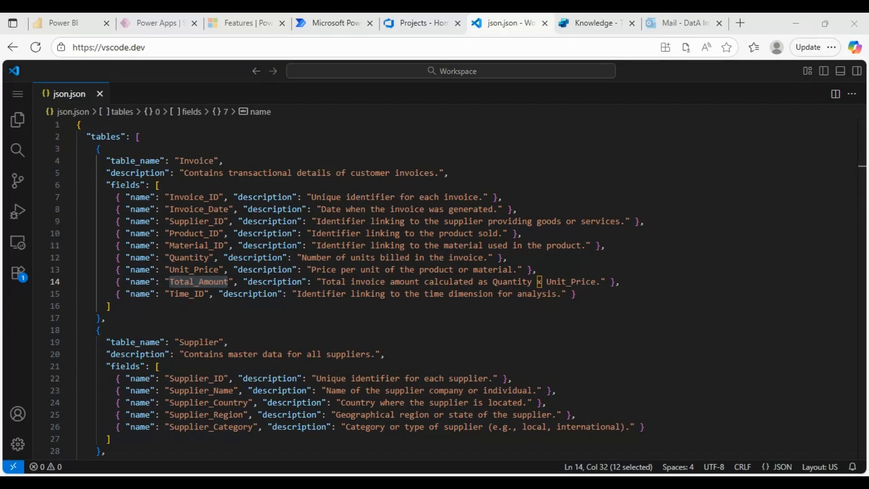
{"action": "left_click", "coordinate": [590, 23]}
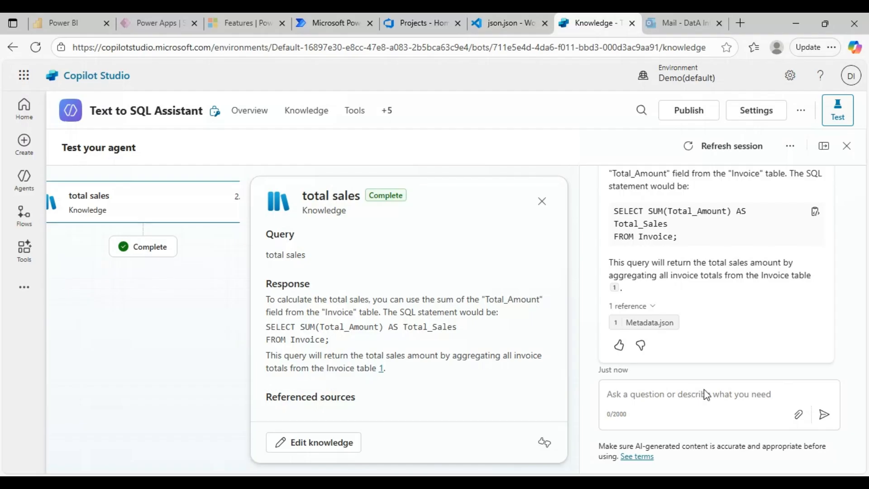
{"action": "left_click", "coordinate": [723, 398]}
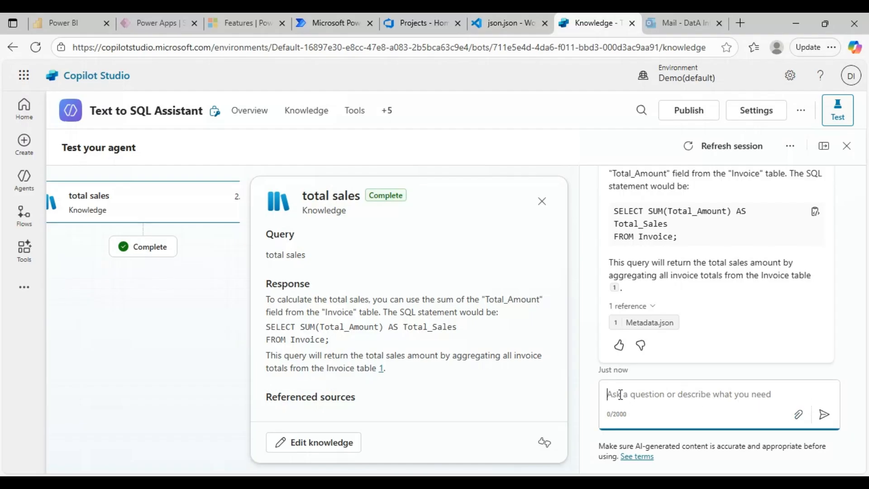
{"action": "type", "text": "top"}
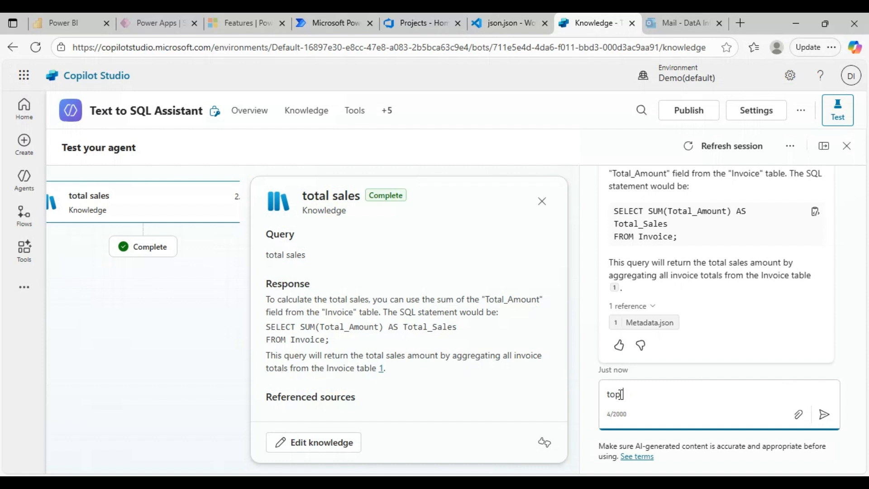
{"action": "type", "text": "  supplier by sales"}
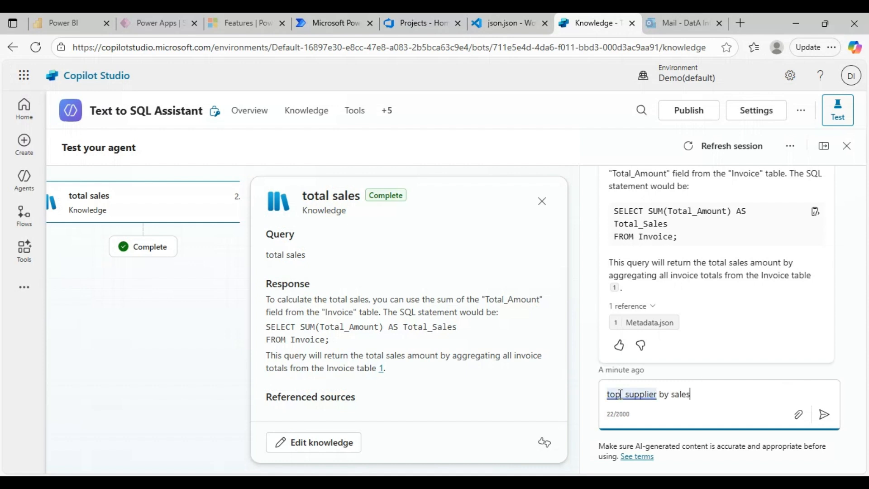
{"action": "key", "text": "Return"}
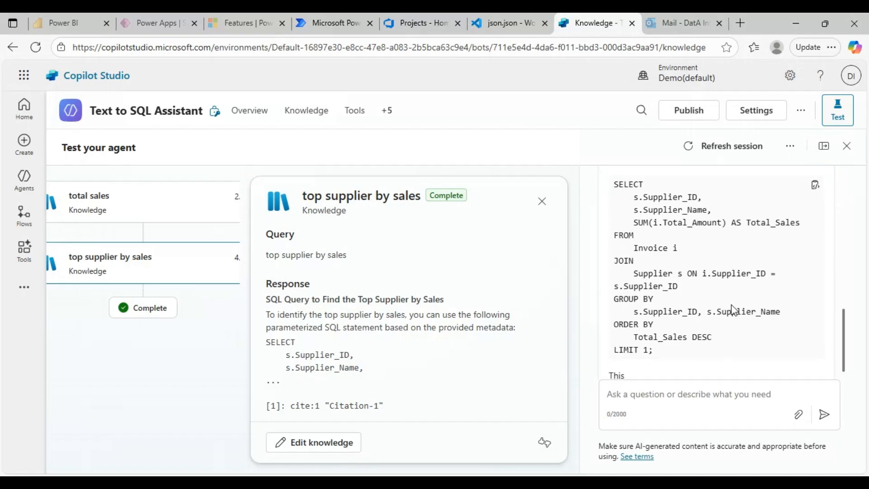
Step: Examine the SQL query generated for the top supplier by sales, including its join, grouping, ordering and limit, and the explanation
{"action": "scroll", "coordinate": [734, 310], "scroll_direction": "up", "scroll_amount": 1}
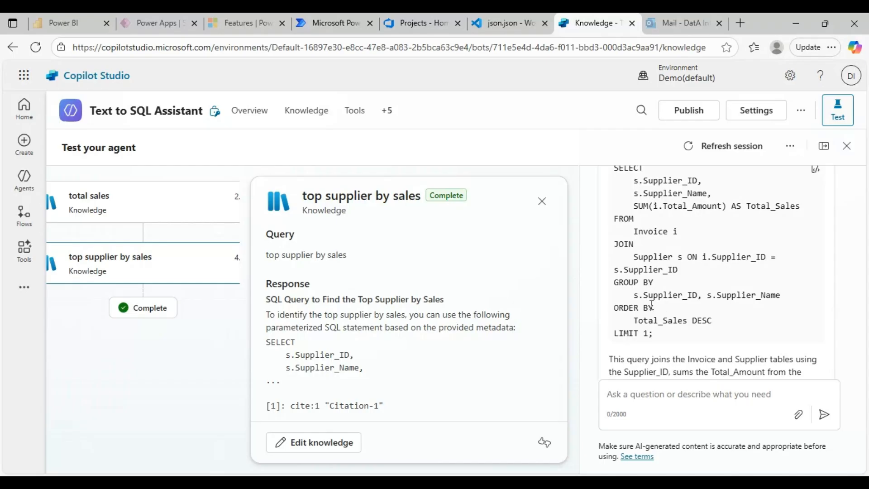
{"action": "scroll", "coordinate": [717, 267], "scroll_direction": "down", "scroll_amount": 1}
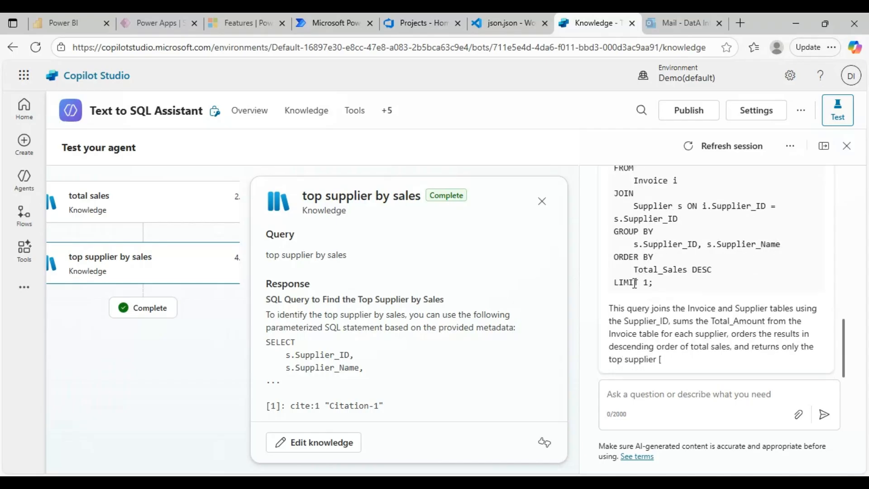
{"action": "scroll", "coordinate": [680, 283], "scroll_direction": "up", "scroll_amount": 1}
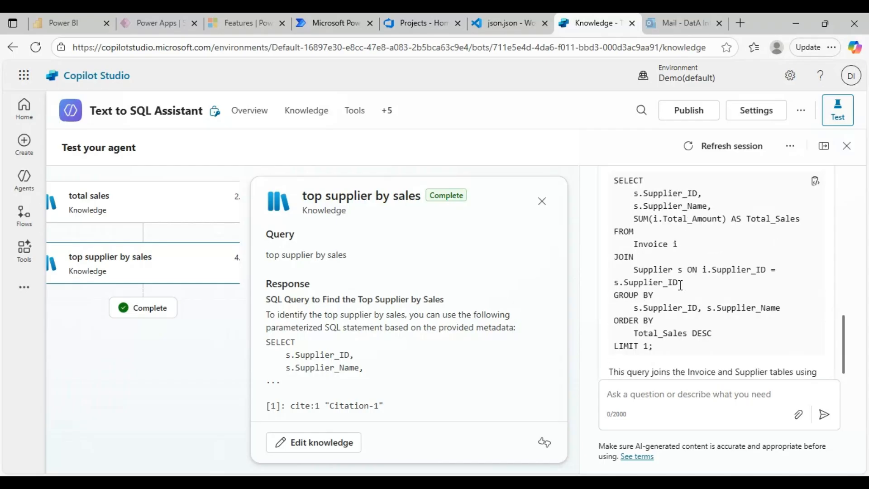
{"action": "scroll", "coordinate": [680, 285], "scroll_direction": "up", "scroll_amount": 2}
{"action": "scroll", "coordinate": [766, 258], "scroll_direction": "down", "scroll_amount": 2}
{"action": "scroll", "coordinate": [712, 306], "scroll_direction": "down", "scroll_amount": 2}
{"action": "scroll", "coordinate": [664, 256], "scroll_direction": "up", "scroll_amount": 2}
{"action": "scroll", "coordinate": [651, 240], "scroll_direction": "down", "scroll_amount": 2}
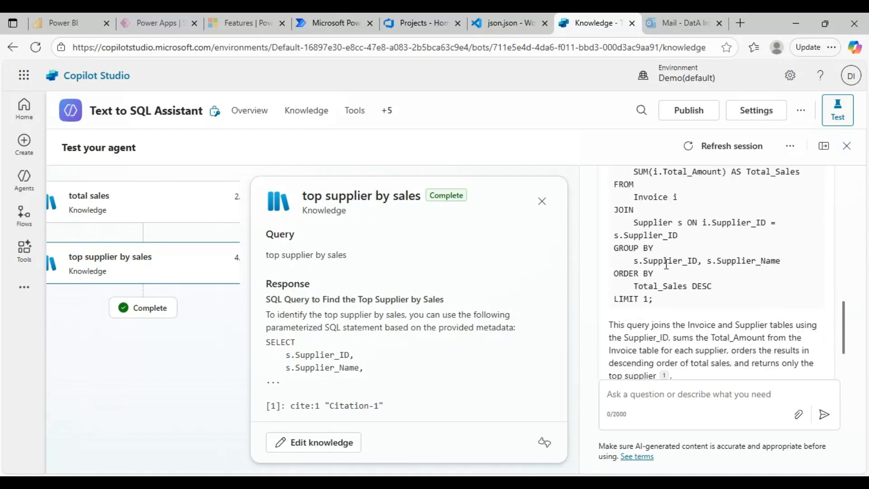
{"action": "scroll", "coordinate": [649, 221], "scroll_direction": "up", "scroll_amount": 5}
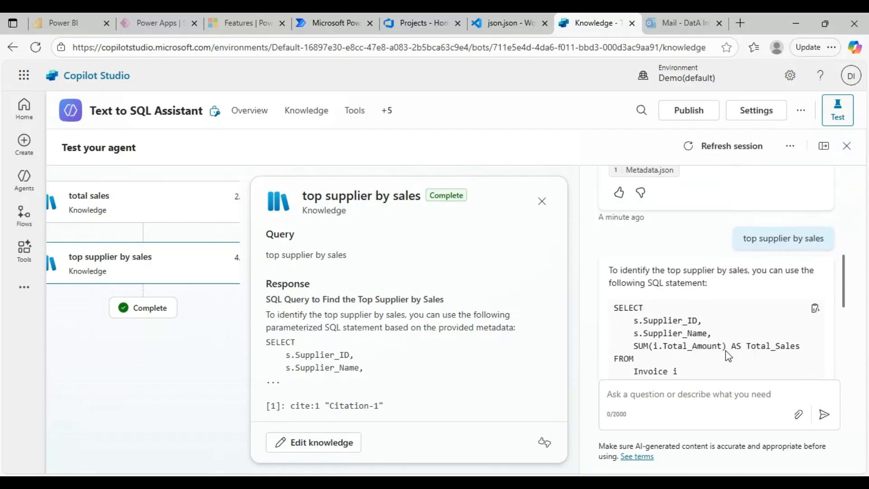
Step: Send the test question "top 10 supplier by sales" to the agent and bring its reply into view
{"action": "left_click", "coordinate": [675, 393]}
{"action": "type", "text": "to"}
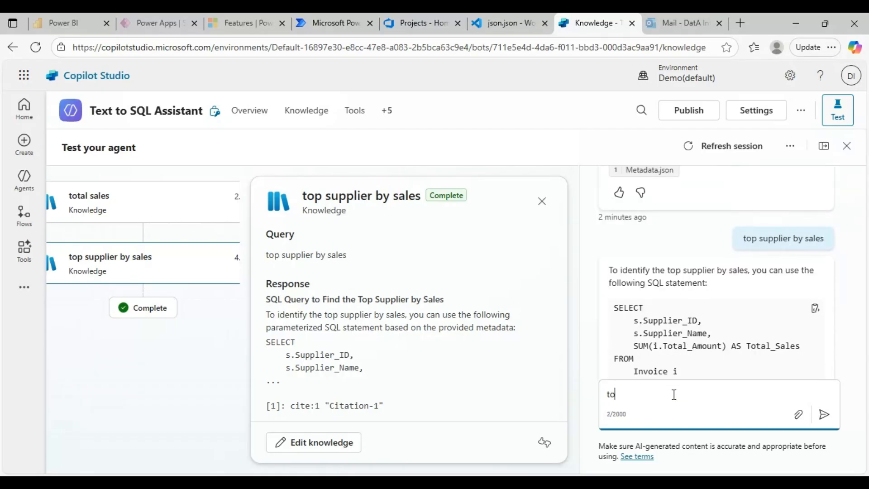
{"action": "type", "text": "p 10 supplier by sales"}
{"action": "key", "text": "Return"}
{"action": "scroll", "coordinate": [771, 318], "scroll_direction": "down", "scroll_amount": 5}
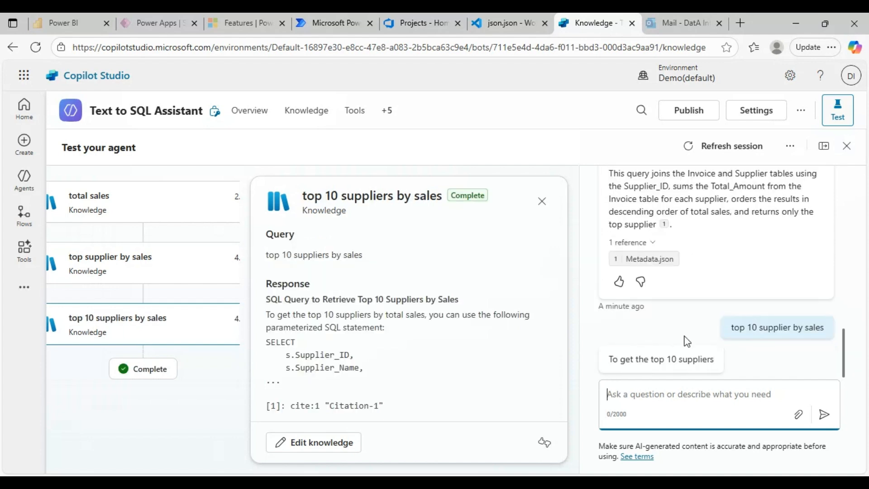
Step: Review the response details and referenced sources of the top 10 suppliers knowledge lookup
{"action": "scroll", "coordinate": [437, 307], "scroll_direction": "down", "scroll_amount": 3}
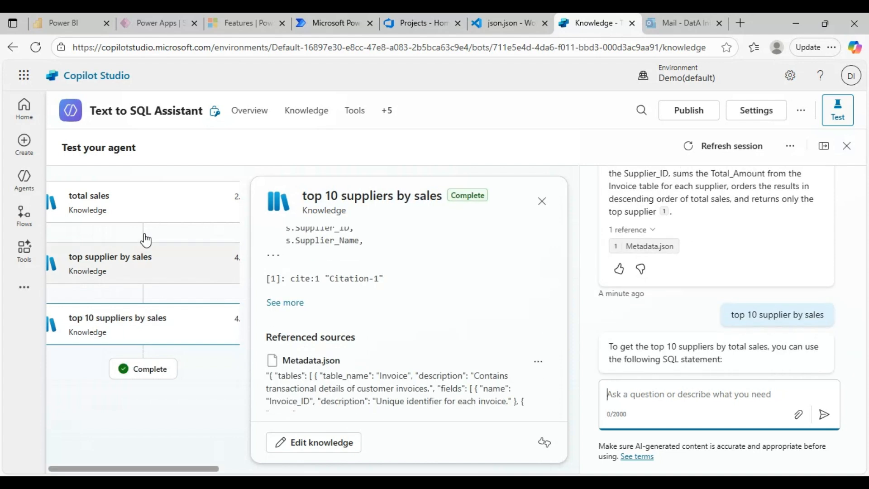
{"action": "scroll", "coordinate": [418, 309], "scroll_direction": "down", "scroll_amount": 2}
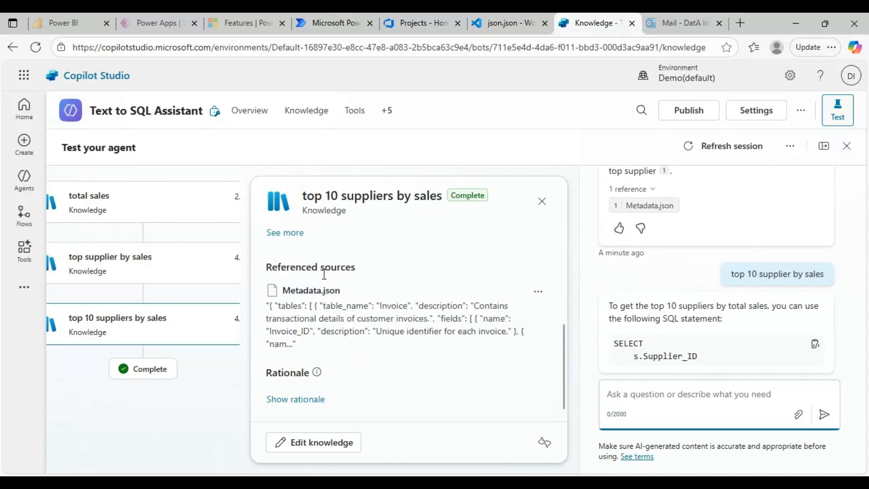
{"action": "scroll", "coordinate": [394, 346], "scroll_direction": "up", "scroll_amount": 5}
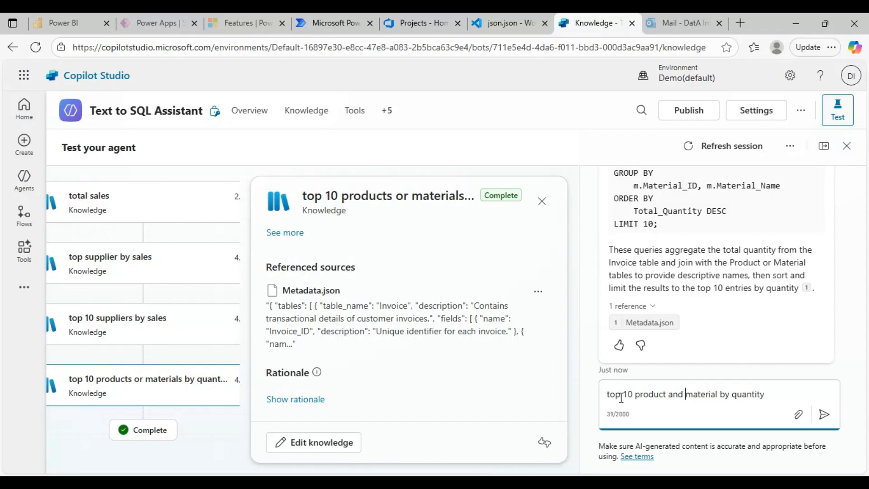
Step: Send the test question "top 10 product and material by quantity" and review the generated query's limit clause and explanation
{"action": "left_click", "coordinate": [823, 414]}
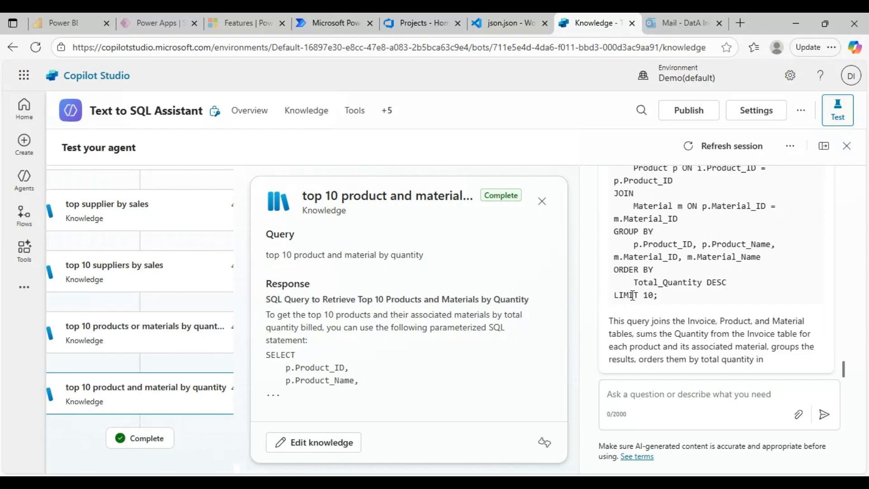
{"action": "left_click_drag", "start_coordinate": [620, 296], "coordinate": [686, 299]}
{"action": "left_click", "coordinate": [688, 299]}
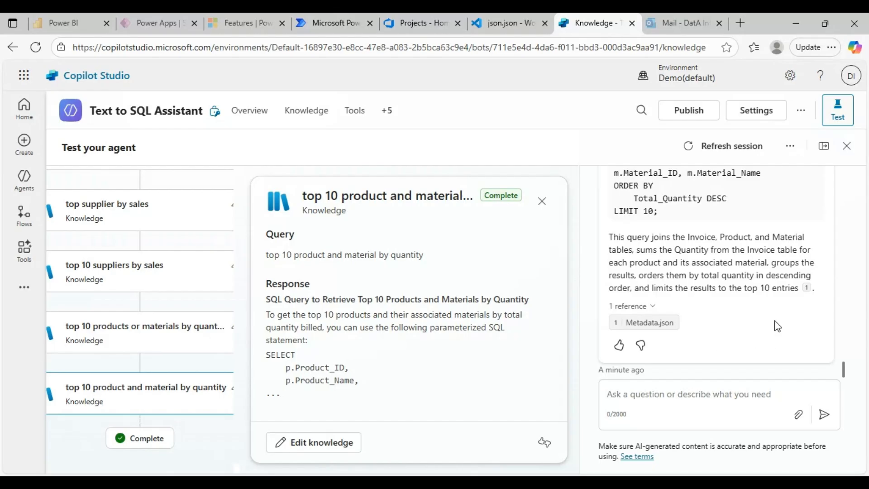
{"action": "scroll", "coordinate": [771, 320], "scroll_direction": "up", "scroll_amount": 5}
{"action": "scroll", "coordinate": [771, 319], "scroll_direction": "down", "scroll_amount": 5}
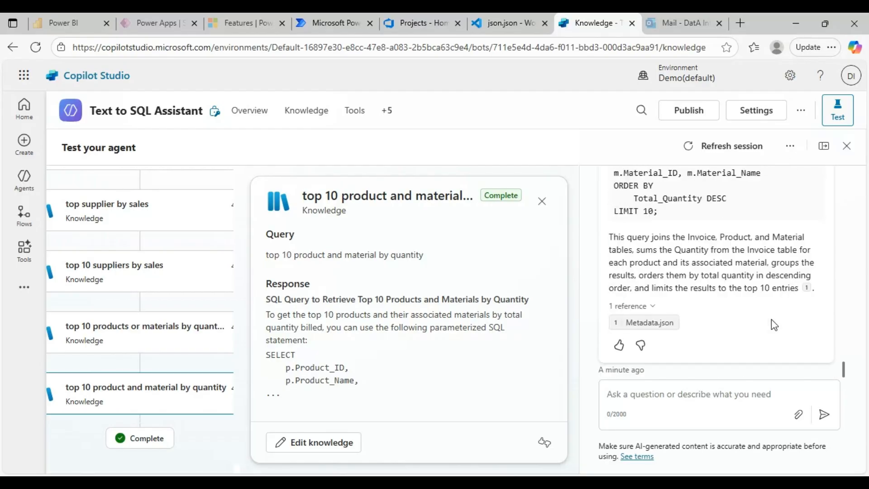